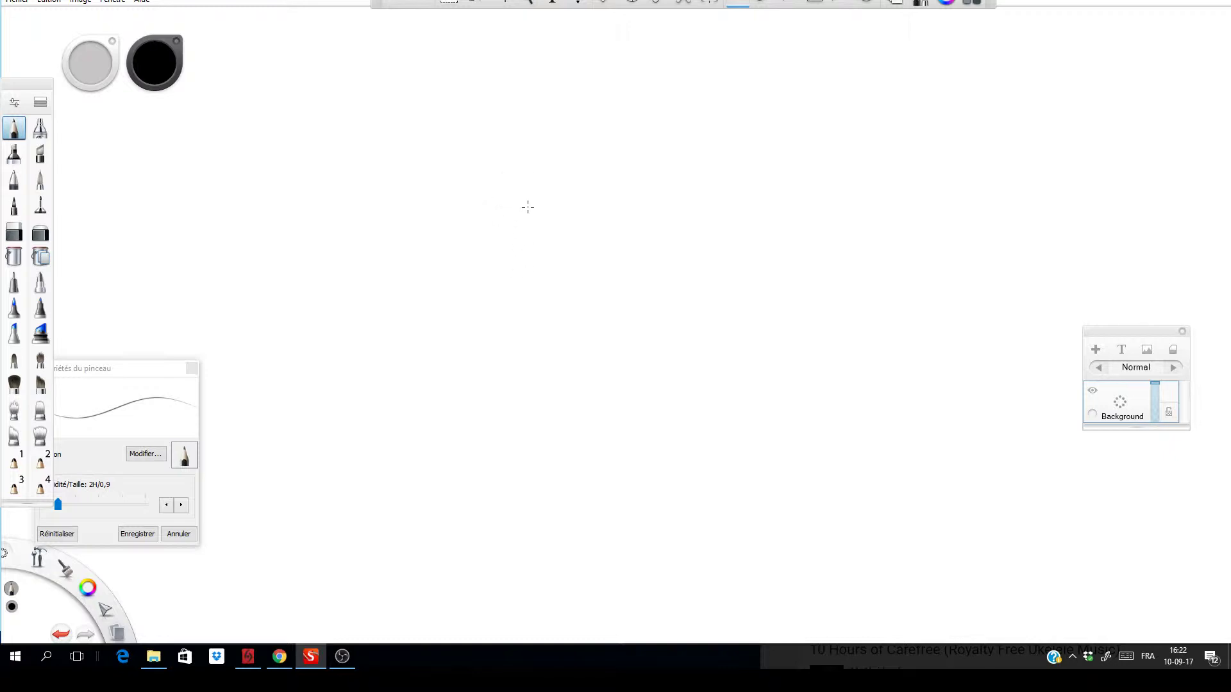
Sketch a frontal male face with light pencil strokes: side contours, both eyes, nose lines, mouth and chin.
mouse_move(525, 203)
left_mouse_down()
mouse_move(534, 273)
mouse_move(532, 253)
mouse_move(568, 297)
mouse_move(529, 245)
mouse_move(536, 275)
mouse_move(590, 318)
mouse_move(609, 310)
mouse_move(585, 309)
mouse_move(616, 311)
mouse_move(640, 292)
mouse_move(632, 303)
mouse_move(660, 263)
mouse_move(642, 280)
mouse_move(658, 283)
mouse_move(666, 227)
left_mouse_up()
left_click_drag(566, 194, 539, 195)
left_click_drag(635, 196, 639, 190)
mouse_move(550, 201)
left_mouse_down()
mouse_move(580, 201)
mouse_move(583, 225)
left_mouse_up()
left_click_drag(604, 232, 601, 195)
left_click_drag(615, 289, 605, 287)
left_click_drag(587, 279, 604, 280)
left_click_drag(600, 272, 614, 272)
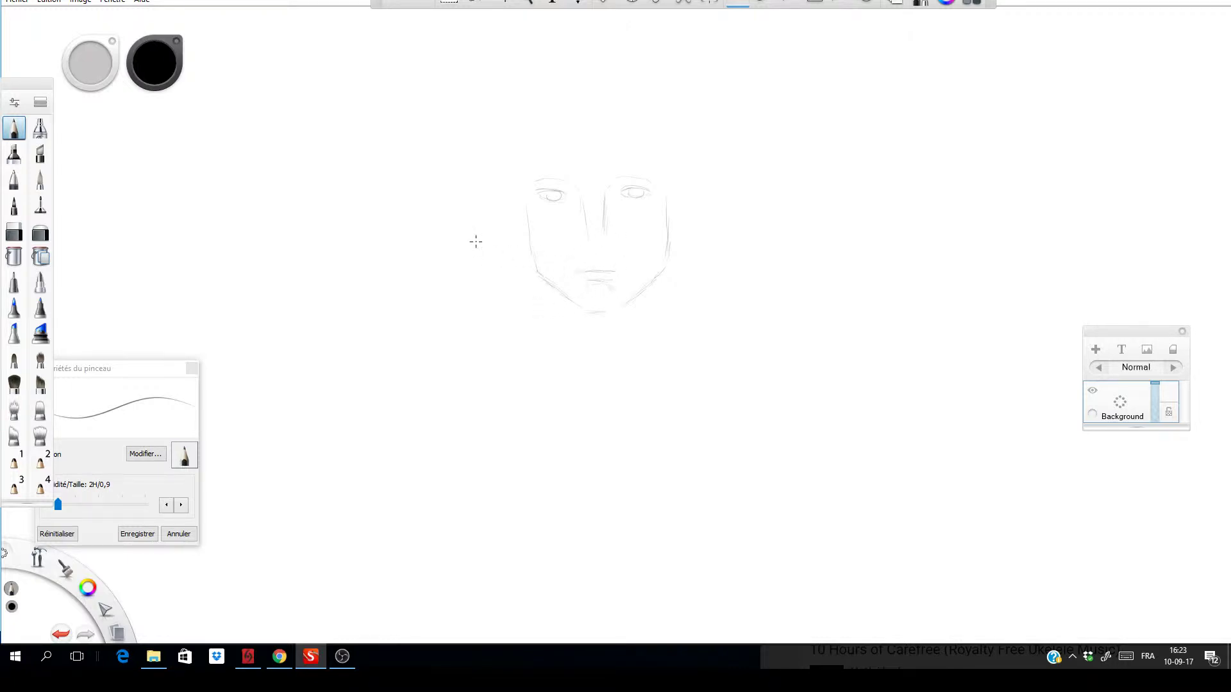
Undo the last four pencil strokes, then redraw both eyes and the eyebrows above them on the frontal face.
key("ctrl+z")
key("ctrl+z")
key("ctrl+z")
key("ctrl+z")
left_click_drag(564, 195, 553, 193)
left_click_drag(645, 195, 634, 190)
mouse_move(531, 179)
left_mouse_down()
mouse_move(575, 182)
mouse_move(533, 181)
left_mouse_up()
left_click_drag(613, 175, 655, 177)
Draw the side of the nose and the nostrils, and sketch the first hair strands above the forehead.
mouse_move(563, 188)
left_mouse_down()
mouse_move(551, 186)
mouse_move(590, 239)
left_mouse_up()
left_click_drag(594, 245, 603, 246)
left_click_drag(590, 242, 608, 241)
left_click_drag(623, 199, 623, 195)
mouse_move(552, 146)
left_mouse_down()
mouse_move(563, 118)
mouse_move(544, 126)
left_mouse_up()
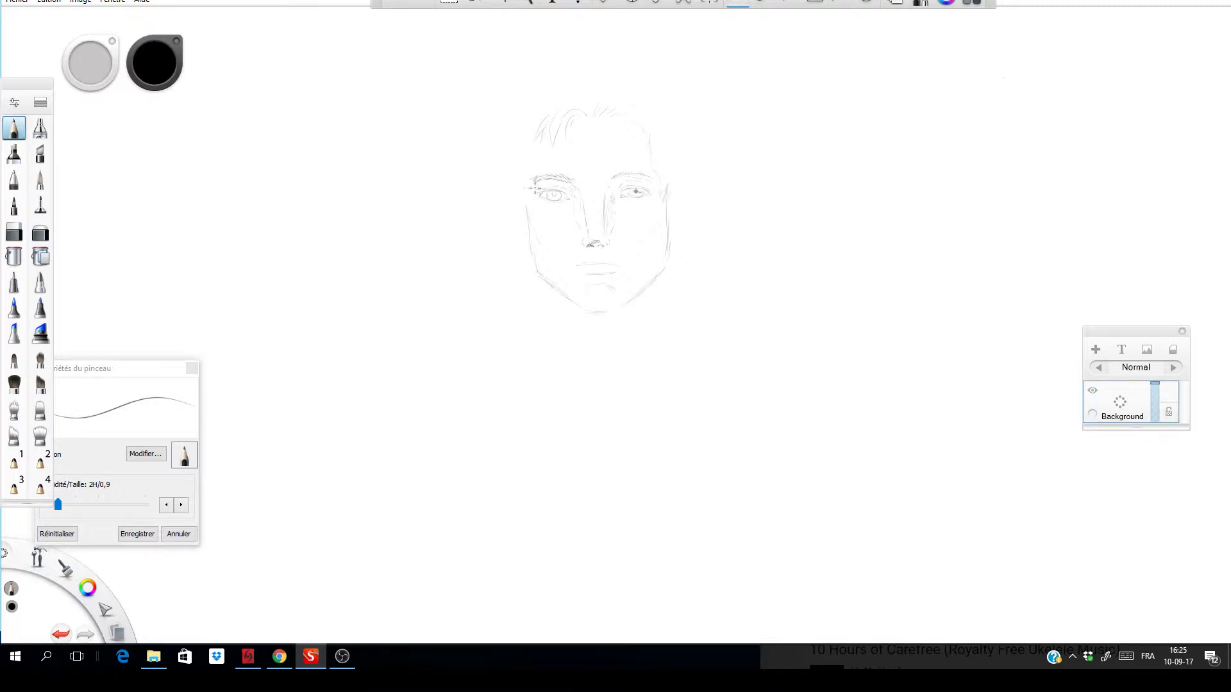
Undo the trial strokes at the left eye and redraw the details of both eyes.
left_click_drag(556, 194, 558, 194)
key("ctrl+z")
key("ctrl+z")
left_click(541, 193)
key("ctrl+z")
left_click_drag(541, 196, 640, 196)
Darken the nostrils, mouth line and both eyebrows, and outline the ear on the right side of the head.
mouse_move(589, 244)
left_mouse_down()
mouse_move(588, 275)
mouse_move(587, 263)
mouse_move(621, 269)
mouse_move(583, 261)
mouse_move(631, 271)
mouse_move(585, 273)
mouse_move(610, 277)
left_mouse_up()
left_click_drag(607, 180, 641, 171)
left_click_drag(568, 180, 532, 179)
mouse_move(674, 177)
left_mouse_down()
mouse_move(664, 219)
mouse_move(673, 194)
left_mouse_up()
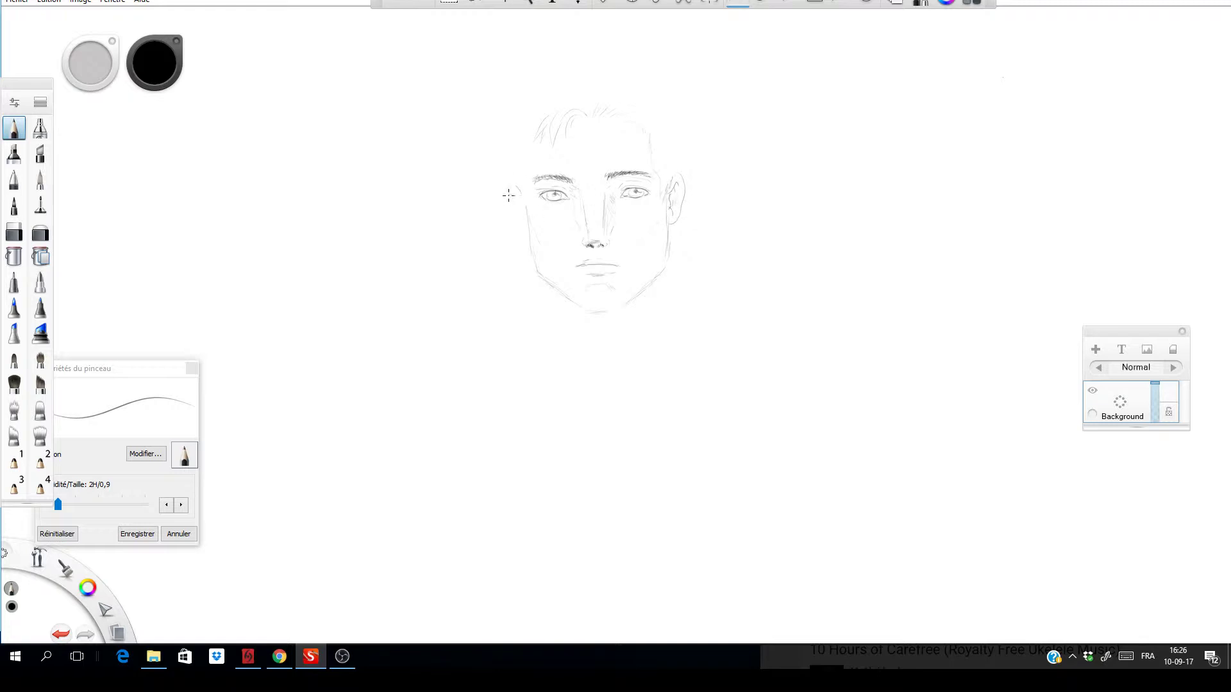
Outline the ear on the left side, strengthen the cheek and jaw contour below it and shade the nose bridge.
left_click_drag(510, 208, 520, 232)
left_click_drag(528, 219, 538, 271)
mouse_move(541, 278)
left_mouse_down()
mouse_move(606, 310)
mouse_move(557, 268)
mouse_move(556, 283)
mouse_move(536, 257)
left_mouse_up()
mouse_move(623, 181)
left_mouse_down()
mouse_move(573, 195)
mouse_move(582, 210)
mouse_move(611, 193)
mouse_move(606, 210)
left_mouse_up()
Add spiky hair strands along the forehead, crown and temples of the frontal head.
mouse_move(604, 104)
left_mouse_down()
mouse_move(596, 97)
mouse_move(622, 83)
mouse_move(632, 105)
mouse_move(617, 108)
mouse_move(651, 127)
left_mouse_up()
left_click_drag(608, 178, 625, 173)
mouse_move(670, 165)
left_mouse_down()
mouse_move(664, 209)
mouse_move(663, 168)
left_mouse_up()
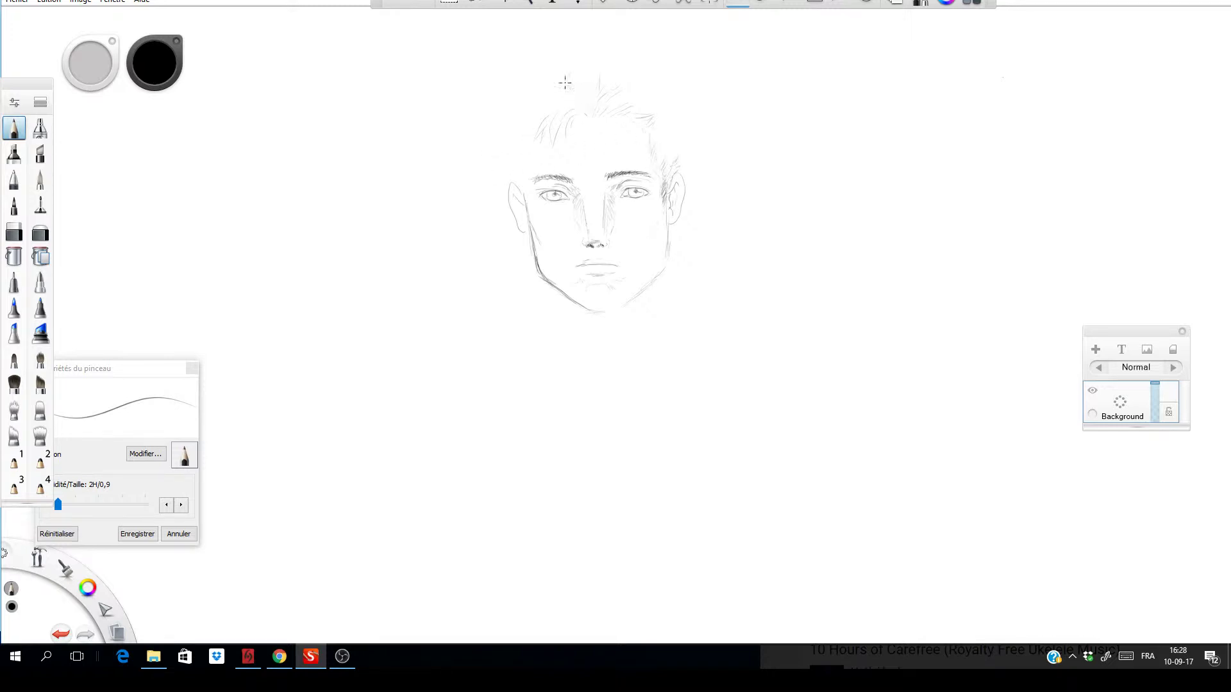
mouse_move(565, 83)
left_mouse_down()
mouse_move(528, 77)
mouse_move(556, 97)
mouse_move(537, 95)
mouse_move(574, 95)
mouse_move(578, 69)
mouse_move(588, 82)
mouse_move(545, 110)
mouse_move(557, 81)
mouse_move(573, 79)
mouse_move(534, 68)
left_mouse_up()
mouse_move(529, 121)
left_mouse_down()
mouse_move(542, 104)
mouse_move(507, 106)
left_mouse_up()
left_click_drag(528, 169, 526, 140)
Draw both sides of the neck below the frontal face and hatch shadows under the jaw.
mouse_move(546, 298)
left_mouse_down()
mouse_move(537, 265)
mouse_move(567, 365)
left_mouse_up()
left_click_drag(654, 250, 669, 274)
left_click_drag(668, 318, 666, 352)
left_click_drag(547, 319, 544, 334)
left_click_drag(668, 317, 684, 344)
left_click_drag(636, 300, 636, 329)
left_click_drag(583, 318, 594, 338)
left_click_drag(543, 281, 564, 357)
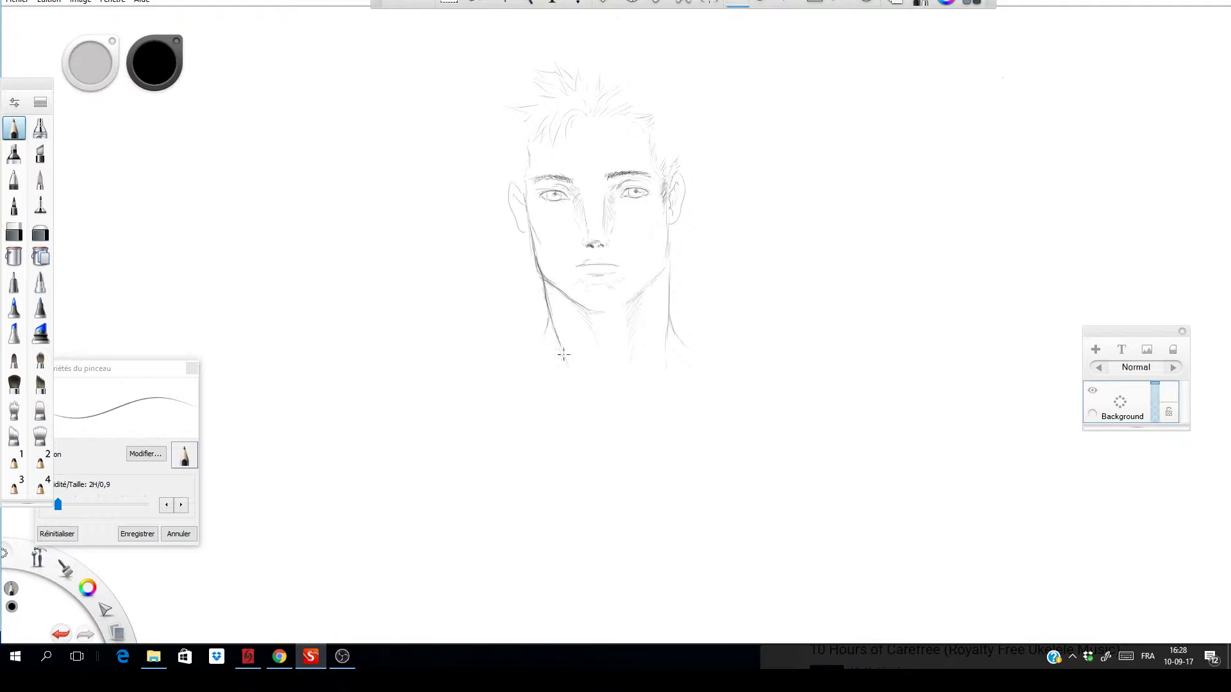
left_click_drag(667, 253, 666, 334)
Fill out the hair silhouette at the crown and sides, and darken the mouth line and ear contours.
mouse_move(602, 311)
left_mouse_down()
mouse_move(621, 310)
mouse_move(663, 265)
mouse_move(663, 198)
left_mouse_up()
left_click_drag(589, 73, 594, 61)
left_click_drag(572, 264, 595, 263)
mouse_move(569, 61)
left_mouse_down()
mouse_move(595, 55)
mouse_move(537, 67)
left_mouse_up()
left_click_drag(511, 108, 508, 136)
left_click_drag(514, 175, 515, 185)
left_click_drag(524, 218, 524, 223)
Darken the frontal face's eyes, eyebrows and nose tip, and hatch the hairline at the right temple.
left_click_drag(634, 190, 634, 192)
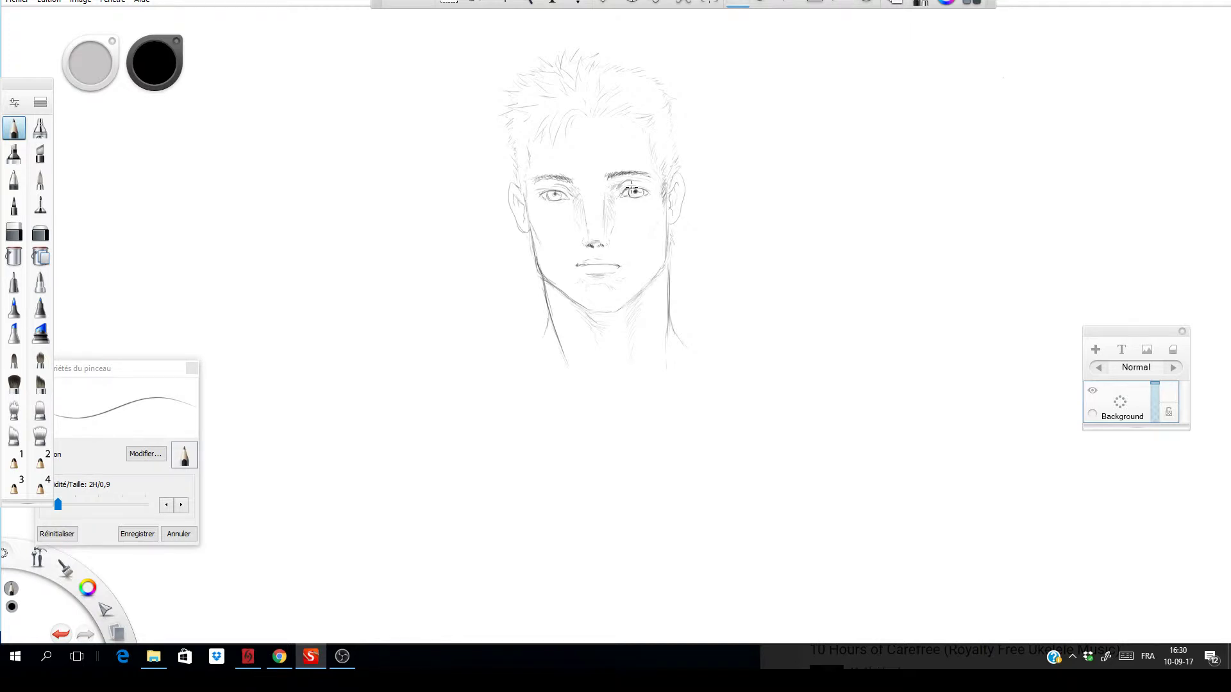
left_click_drag(634, 189, 631, 191)
left_click_drag(551, 195, 548, 196)
left_click_drag(562, 356, 565, 375)
mouse_move(632, 118)
left_mouse_down()
mouse_move(654, 131)
mouse_move(658, 167)
left_mouse_up()
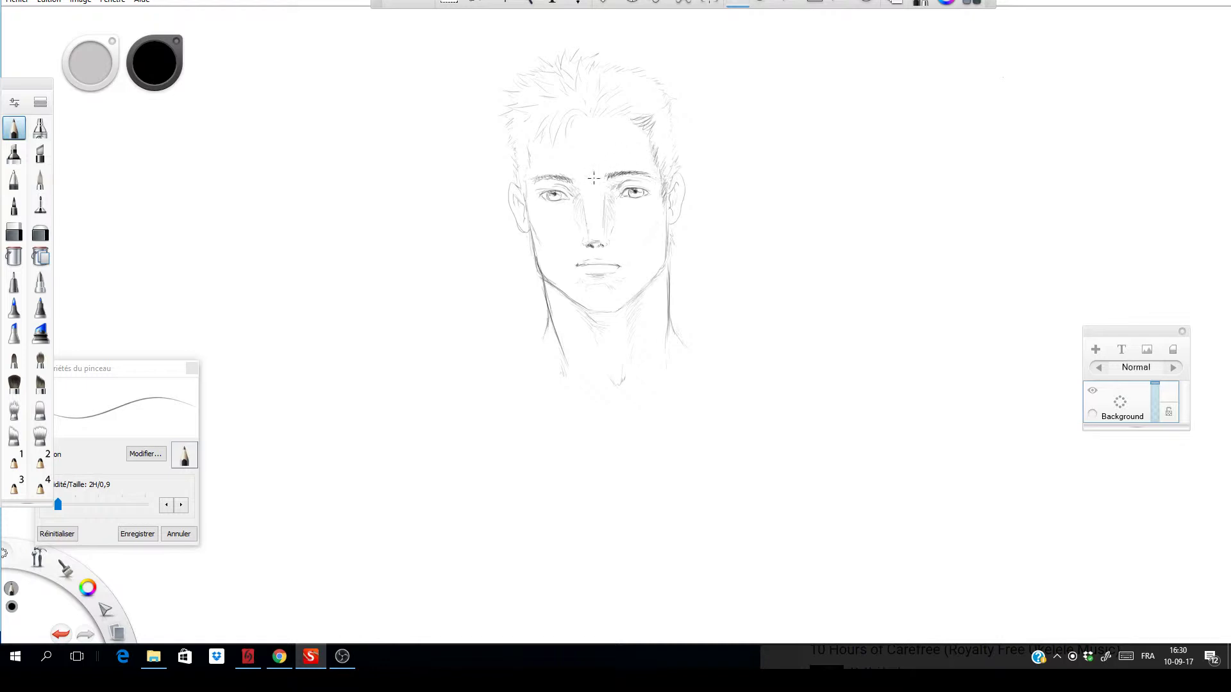
mouse_move(617, 169)
left_mouse_down()
mouse_move(609, 175)
mouse_move(634, 173)
mouse_move(555, 179)
left_mouse_up()
left_click_drag(589, 236, 594, 239)
left_click_drag(631, 186, 648, 191)
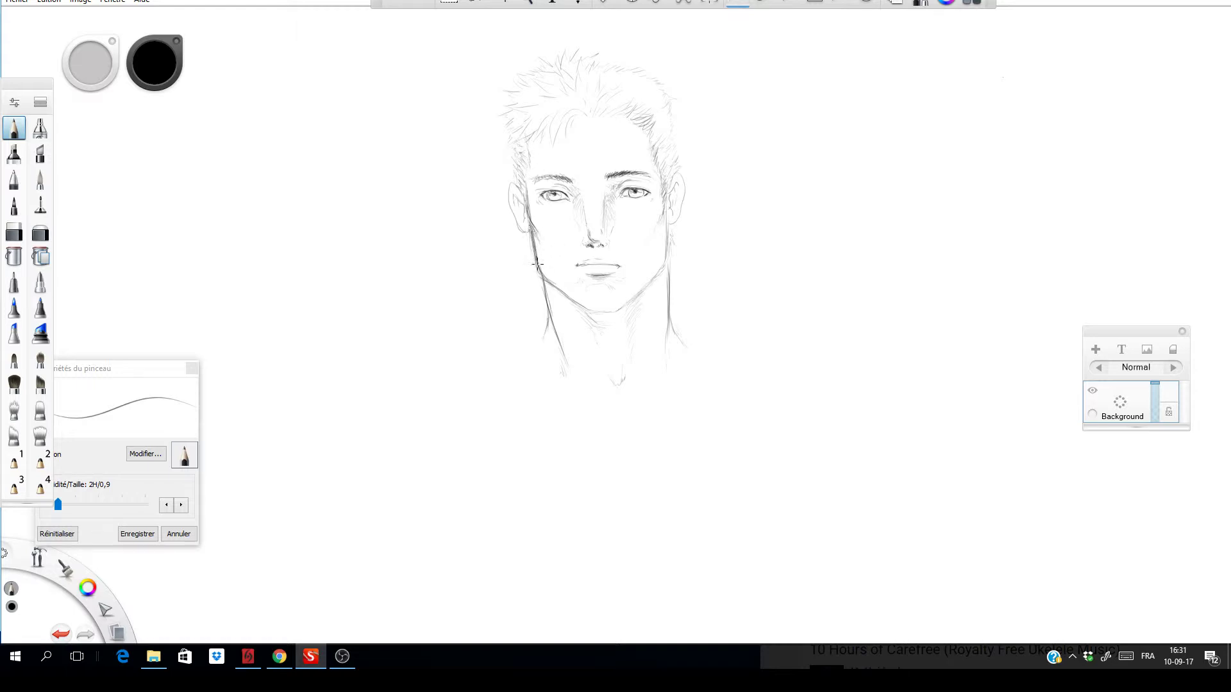
Strengthen the jawline and chin contour of the frontal face on both sides, ending with the pencil active.
left_click_drag(532, 246, 544, 276)
left_click_drag(568, 296, 589, 313)
left_click_drag(629, 302, 667, 242)
left_click(14, 232)
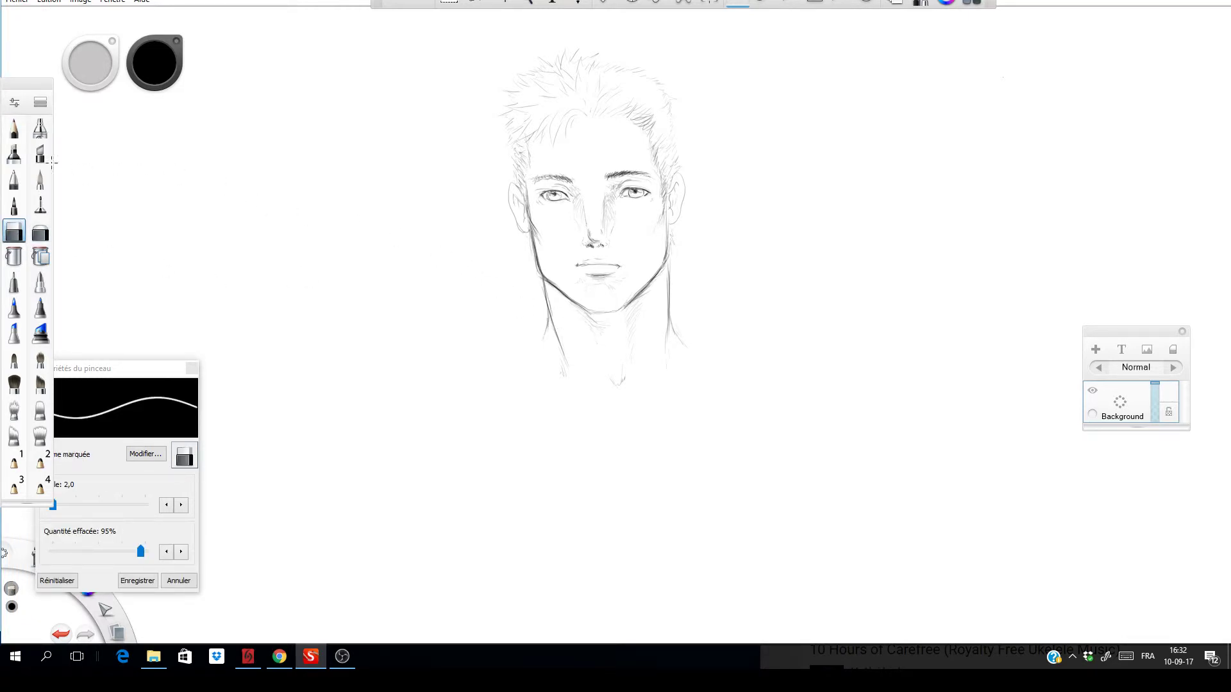
left_click(14, 129)
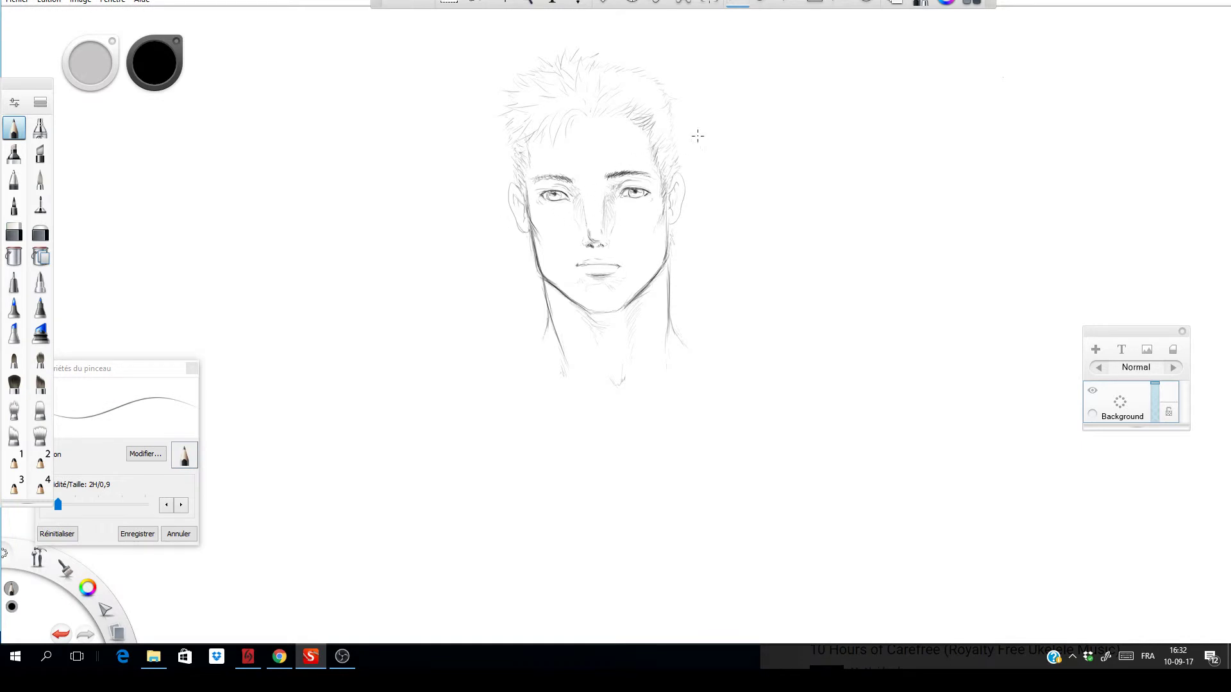
Thicken the fringe and upper hair of the frontal head with more strands, and touch up the left eye and chin.
left_click_drag(592, 114, 599, 142)
left_click_drag(580, 113, 577, 135)
left_click_drag(529, 128, 517, 145)
mouse_move(525, 77)
left_mouse_down()
mouse_move(532, 108)
mouse_move(546, 112)
mouse_move(550, 89)
mouse_move(559, 101)
mouse_move(516, 125)
left_mouse_up()
mouse_move(572, 95)
left_mouse_down()
mouse_move(537, 63)
mouse_move(561, 80)
mouse_move(560, 65)
mouse_move(572, 103)
left_mouse_up()
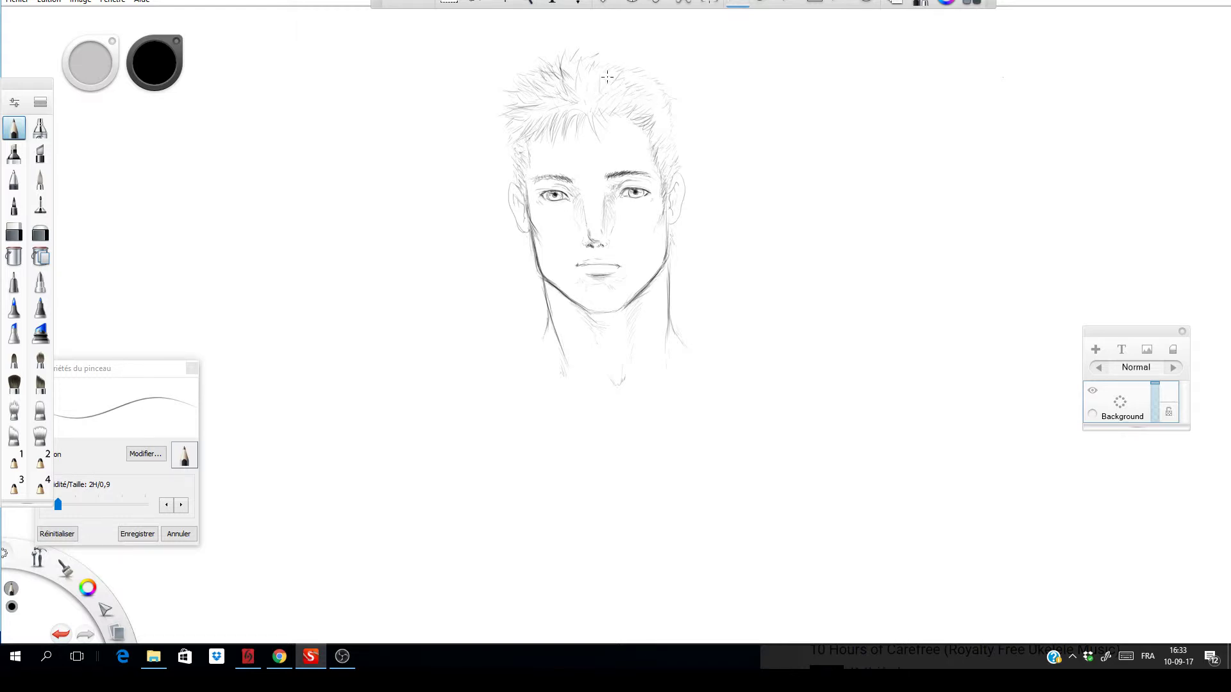
left_click_drag(600, 89, 612, 81)
left_click_drag(562, 196, 571, 181)
left_click_drag(584, 307, 598, 313)
Start a three-quarter view head beside the frontal one: face profile, both eyes, jawline and near eyebrow.
mouse_move(818, 184)
left_mouse_down()
mouse_move(818, 243)
mouse_move(833, 248)
left_mouse_up()
left_click_drag(821, 184, 823, 191)
left_click_drag(820, 190, 822, 193)
left_click_drag(864, 186, 888, 194)
mouse_move(816, 185)
left_mouse_down()
mouse_move(815, 217)
mouse_move(816, 190)
mouse_move(811, 240)
mouse_move(816, 216)
mouse_move(827, 299)
left_mouse_up()
left_click_drag(833, 313, 931, 296)
mouse_move(845, 177)
left_mouse_down()
mouse_move(902, 183)
mouse_move(850, 169)
mouse_move(859, 186)
mouse_move(844, 172)
mouse_move(881, 171)
left_mouse_up()
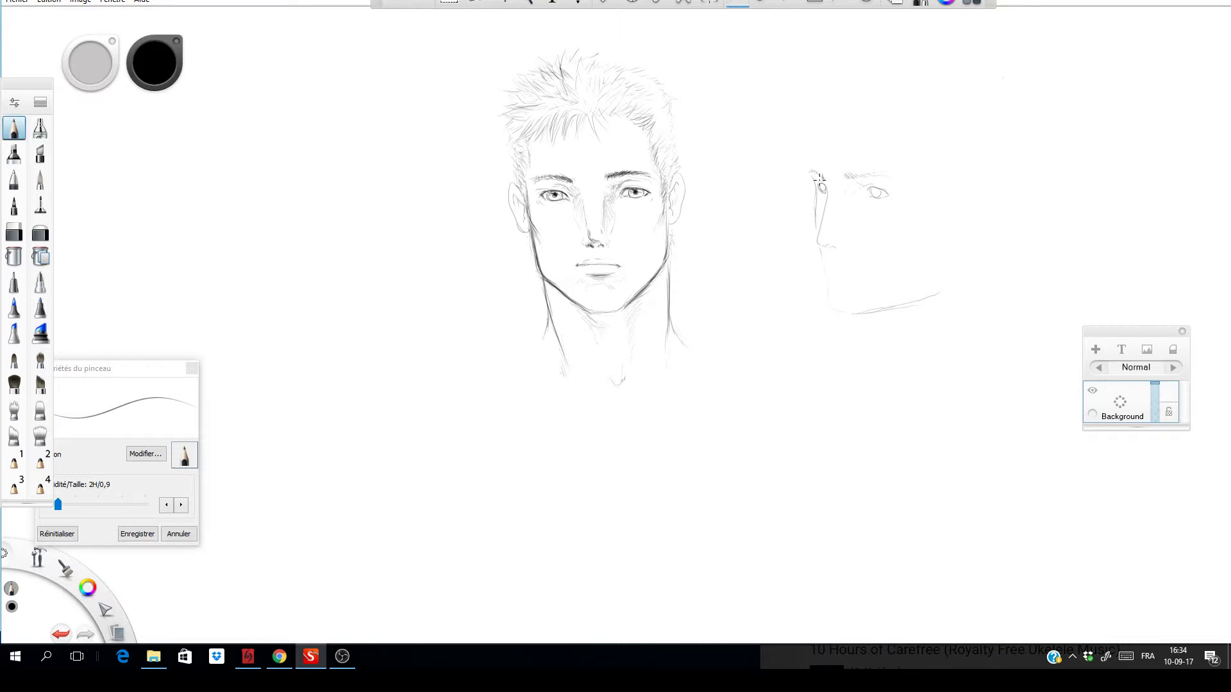
Sketch the three-quarter face's eyebrows and mouth, and draw the forehead contour with a tuft of hair above it.
left_click_drag(812, 172, 891, 175)
mouse_move(819, 265)
left_mouse_down()
mouse_move(819, 259)
mouse_move(837, 280)
mouse_move(863, 270)
mouse_move(833, 269)
left_mouse_up()
left_click_drag(849, 272, 832, 267)
left_click_drag(872, 192, 877, 193)
mouse_move(809, 164)
left_mouse_down()
mouse_move(813, 153)
mouse_move(811, 164)
left_mouse_up()
left_click_drag(811, 166, 823, 123)
mouse_move(811, 96)
left_mouse_down()
mouse_move(792, 102)
mouse_move(791, 125)
mouse_move(816, 122)
mouse_move(813, 134)
left_mouse_up()
Refine the near eye, its eyebrow, the nose bridge shading and the mouth of the three-quarter face.
left_click_drag(873, 190, 869, 194)
left_click_drag(854, 182, 844, 201)
left_click_drag(828, 264, 846, 270)
left_click_drag(843, 170, 900, 180)
Draw the front and back contours of the neck below the three-quarter head.
left_click_drag(869, 312, 879, 370)
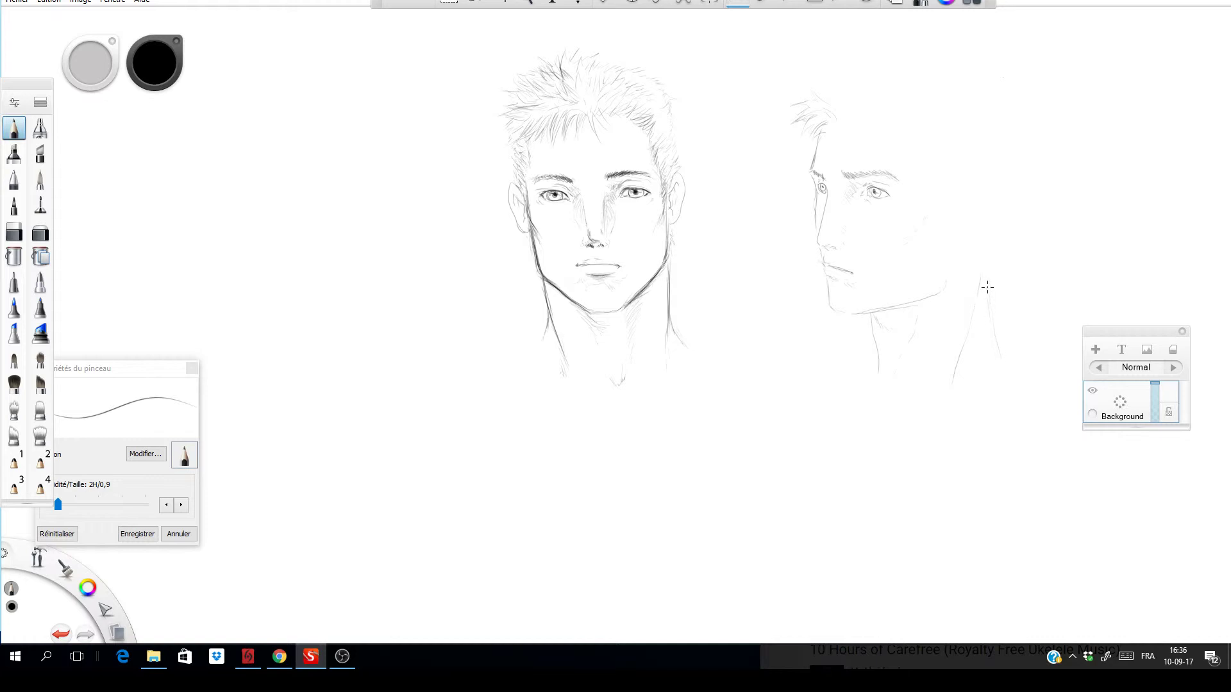
left_click_drag(984, 287, 1003, 348)
left_click_drag(982, 290, 1006, 358)
Undo the first ear strokes and redraw the three-quarter head's ear with sideburn strands in front of it.
mouse_move(964, 194)
left_mouse_down()
mouse_move(974, 184)
mouse_move(973, 205)
left_mouse_up()
mouse_move(953, 229)
left_mouse_down()
mouse_move(993, 193)
mouse_move(978, 176)
mouse_move(960, 191)
left_mouse_up()
key("ctrl+z")
key("ctrl+z")
mouse_move(974, 173)
left_mouse_down()
mouse_move(986, 176)
mouse_move(987, 205)
mouse_move(947, 233)
left_mouse_up()
left_click_drag(938, 191, 950, 172)
Sketch the hairline from forehead to temple on the three-quarter head and hatch the neck under the jaw.
mouse_move(850, 121)
left_mouse_down()
mouse_move(875, 100)
mouse_move(862, 116)
mouse_move(847, 110)
mouse_move(894, 109)
mouse_move(920, 162)
left_mouse_up()
mouse_move(916, 138)
left_mouse_down()
mouse_move(923, 160)
mouse_move(929, 152)
left_mouse_up()
mouse_move(940, 283)
left_mouse_down()
mouse_move(920, 301)
mouse_move(908, 365)
left_mouse_up()
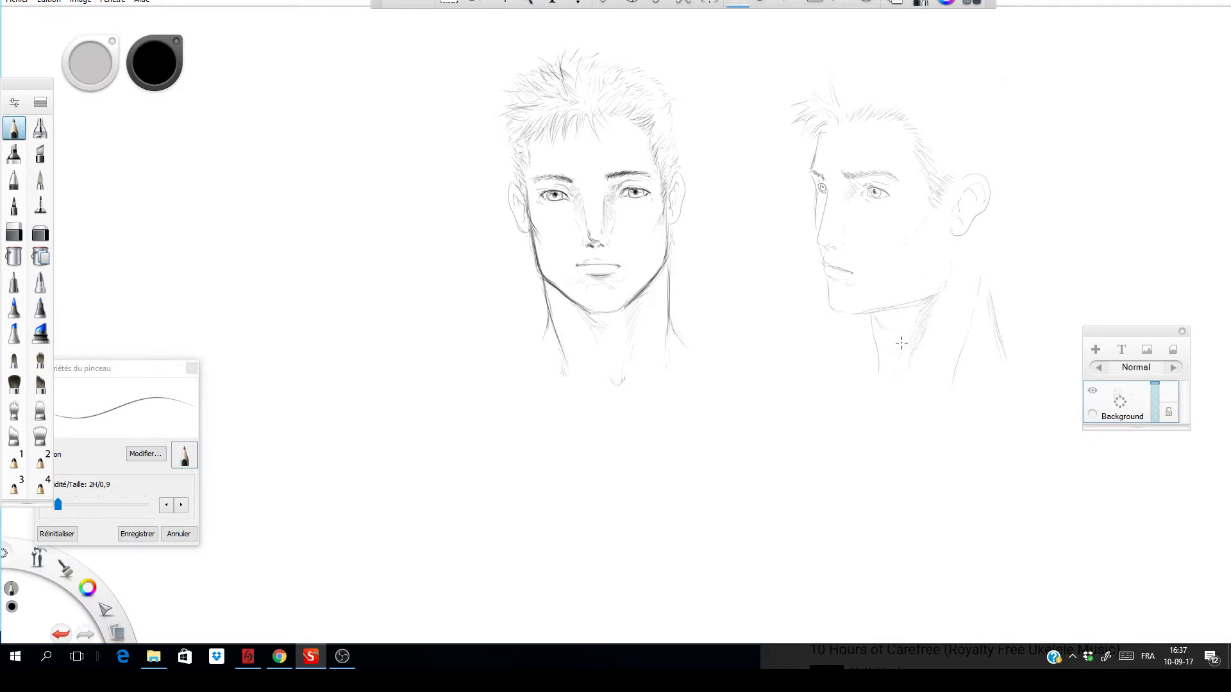
left_click_drag(875, 317, 890, 328)
left_click_drag(828, 292, 833, 304)
mouse_move(800, 320)
left_mouse_down()
mouse_move(793, 267)
mouse_move(808, 263)
left_mouse_up()
key("ctrl+z")
key("ctrl+z")
key("ctrl+z")
Rework the jaw corner and nose base of the three-quarter face, undoing the unwanted eye and chin strokes.
left_click_drag(945, 286, 950, 257)
left_click_drag(819, 250, 830, 262)
mouse_move(867, 190)
left_mouse_down()
mouse_move(894, 191)
mouse_move(867, 188)
left_mouse_up()
key("ctrl+z")
key("ctrl+z")
left_click_drag(832, 284, 852, 296)
key("ctrl+z")
Undo the trial mark at the nose tip and redraw the underside of the three-quarter face's nose.
key("ctrl+shift")
left_click(818, 241)
key("ctrl+z")
left_click(860, 266, "ctrl")
left_click_drag(816, 240, 823, 248)
Add spiky strands on top of the three-quarter head and retouch the near eye, undoing the last two strokes.
mouse_move(868, 79)
left_mouse_down()
mouse_move(901, 84)
mouse_move(890, 97)
mouse_move(931, 86)
mouse_move(854, 58)
left_mouse_up()
mouse_move(831, 72)
left_mouse_down()
mouse_move(871, 45)
mouse_move(860, 68)
mouse_move(872, 61)
mouse_move(798, 73)
mouse_move(827, 56)
left_mouse_up()
mouse_move(867, 189)
left_mouse_down()
mouse_move(892, 194)
mouse_move(871, 194)
left_mouse_up()
key("ctrl+z")
key("ctrl+z")
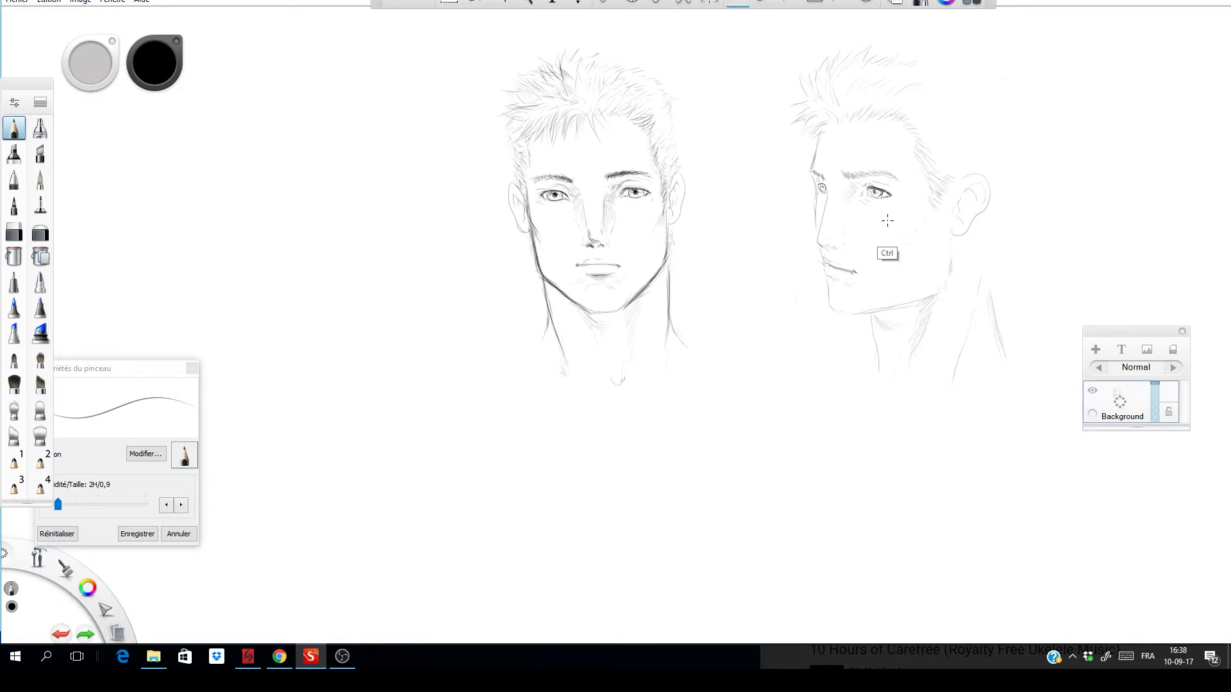
Darken the near eye and both eyebrows of the three-quarter face, and trace over the nose contour.
mouse_move(897, 199)
left_mouse_down()
mouse_move(853, 172)
mouse_move(894, 176)
left_mouse_up()
left_click_drag(817, 162, 825, 175)
key("ctrl")
left_click_drag(819, 241, 828, 251)
left_click_drag(822, 220, 817, 248)
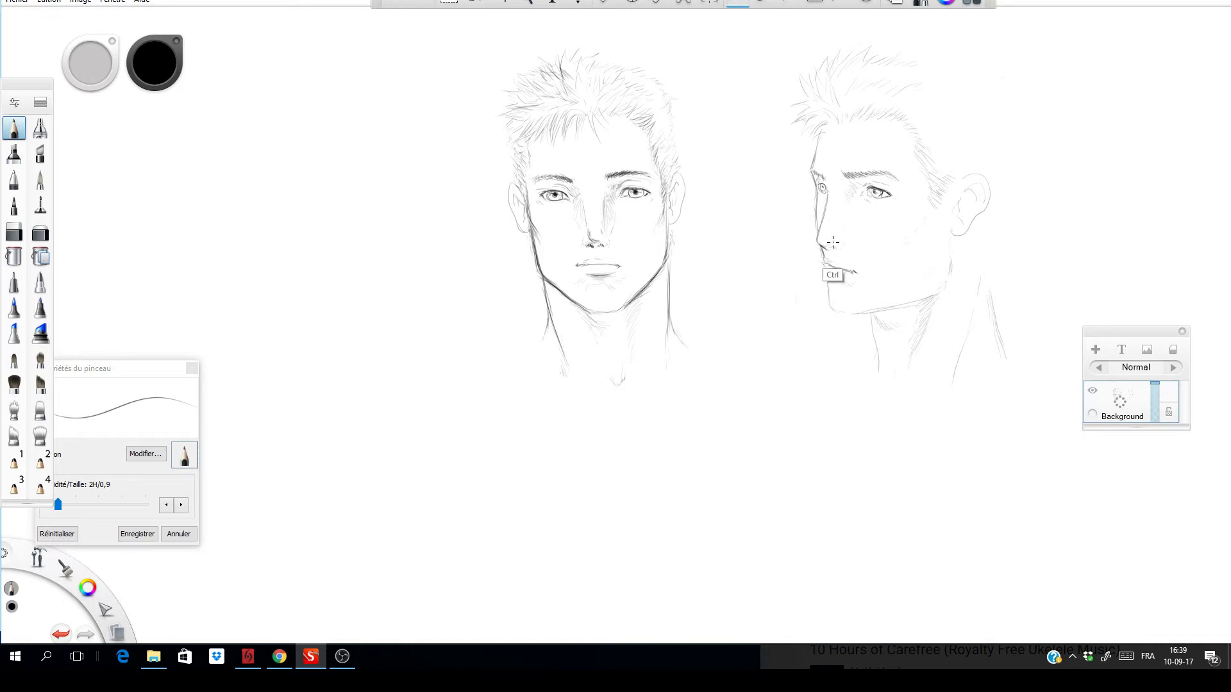
Undo the last nose stroke and redraw the three-quarter face's nose contour with its nostril.
key("ctrl+z")
left_click_drag(826, 195, 818, 244)
left_click_drag(832, 249, 834, 249)
left_click_drag(816, 222, 818, 240)
Darken the chin and jawline of the three-quarter face and add strands to its fringe.
mouse_move(826, 275)
left_mouse_down()
mouse_move(828, 304)
mouse_move(851, 314)
left_mouse_up()
mouse_move(848, 313)
left_mouse_down()
mouse_move(932, 301)
mouse_move(867, 312)
mouse_move(916, 296)
left_mouse_up()
mouse_move(835, 112)
left_mouse_down()
mouse_move(841, 141)
mouse_move(855, 141)
left_mouse_up()
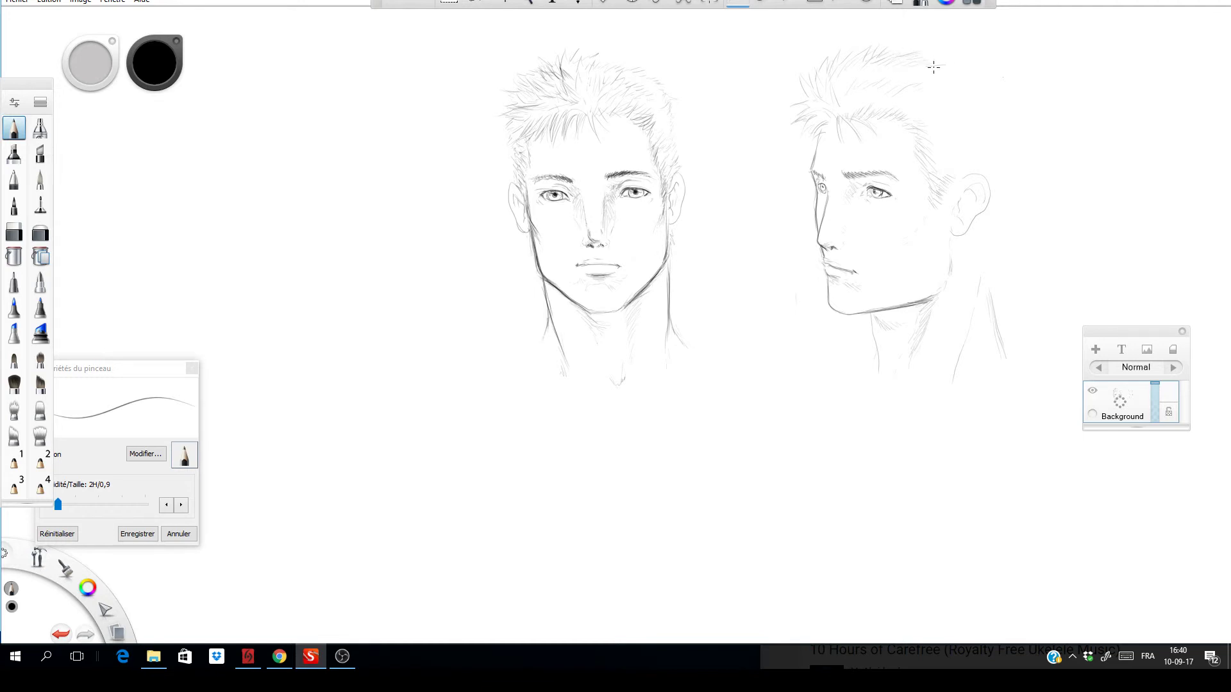
Draw the hair over the crown and back of the three-quarter head down to the nape, and darken the rear neck line.
left_click_drag(923, 59, 940, 57)
left_click_drag(991, 268, 998, 232)
left_click_drag(1016, 183, 1016, 148)
mouse_move(975, 71)
left_mouse_down()
mouse_move(1019, 128)
mouse_move(1015, 195)
mouse_move(961, 165)
mouse_move(949, 173)
mouse_move(984, 173)
mouse_move(957, 168)
mouse_move(983, 150)
mouse_move(957, 152)
mouse_move(964, 142)
mouse_move(948, 161)
mouse_move(962, 140)
left_mouse_up()
mouse_move(996, 256)
left_mouse_down()
mouse_move(996, 236)
mouse_move(995, 320)
left_mouse_up()
left_click_drag(989, 277, 998, 339)
Hatch the shadow under the three-quarter head's jaw, strengthen the front neck contour and darken the mouth line.
mouse_move(874, 317)
left_mouse_down()
mouse_move(903, 333)
mouse_move(877, 320)
left_mouse_up()
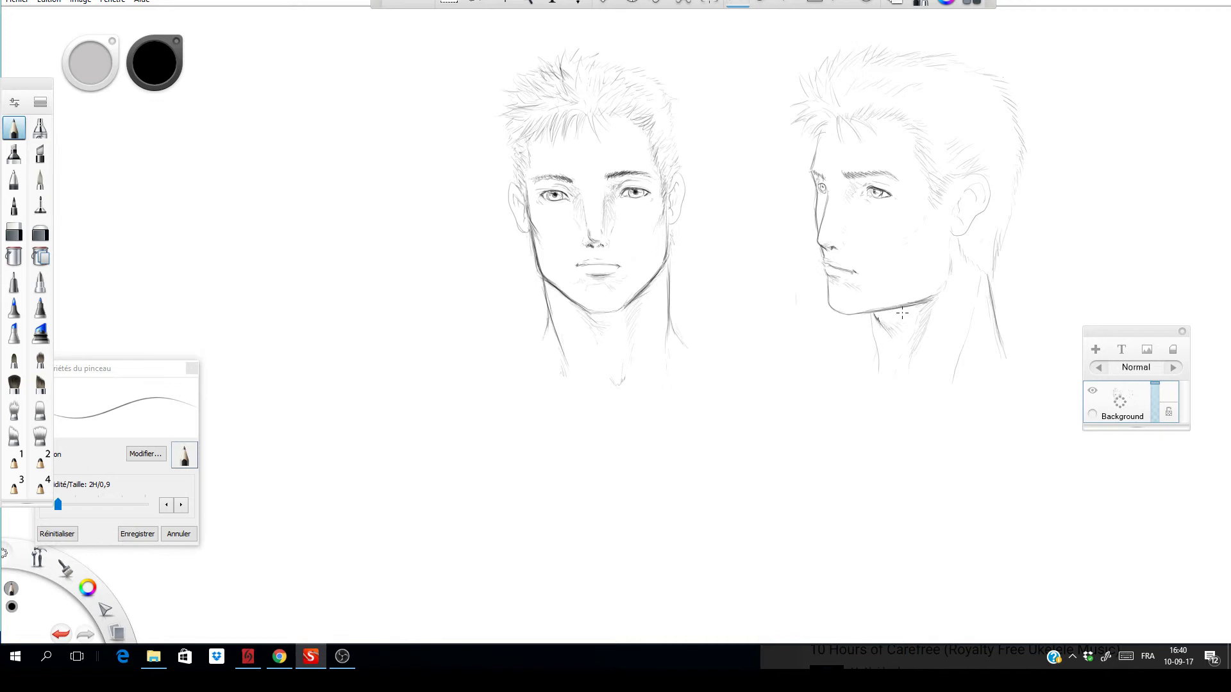
mouse_move(875, 313)
left_mouse_down()
mouse_move(884, 325)
mouse_move(908, 319)
left_mouse_up()
left_click_drag(886, 369, 891, 386)
left_click_drag(874, 315, 881, 344)
left_click_drag(829, 264, 856, 273)
Darken the irises and lids of both eyes on the three-quarter face, undoing and redrawing the far pupil.
left_click(527, 4)
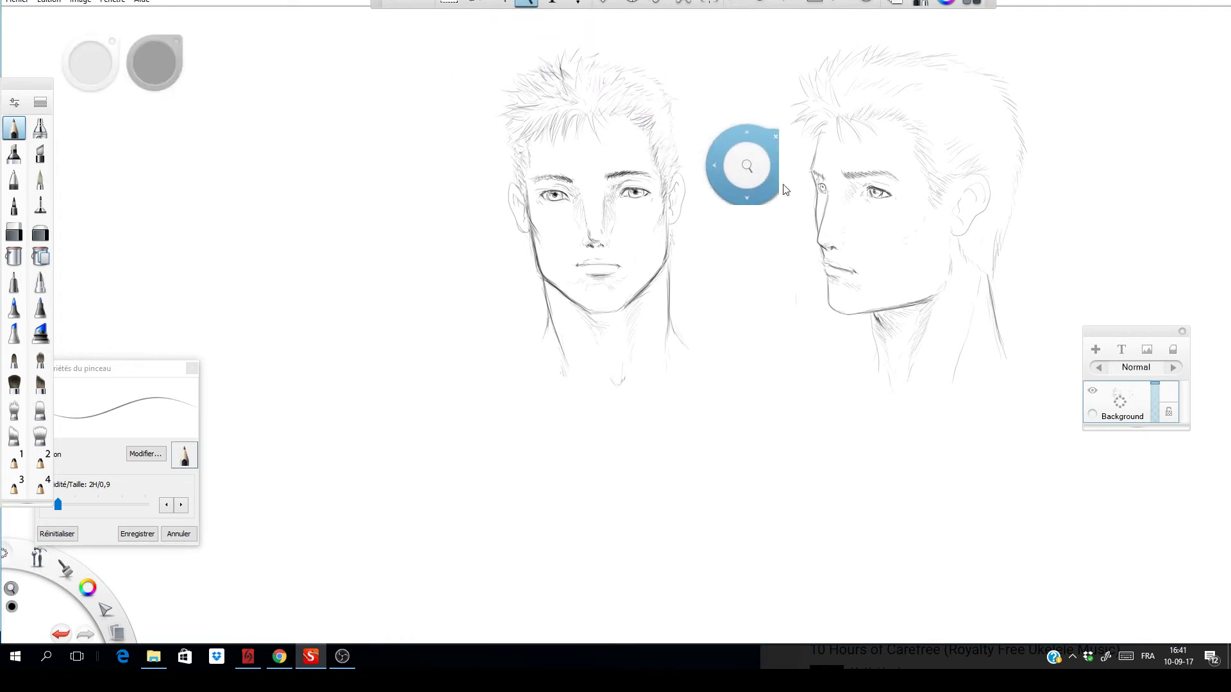
left_click_drag(839, 224, 724, 266)
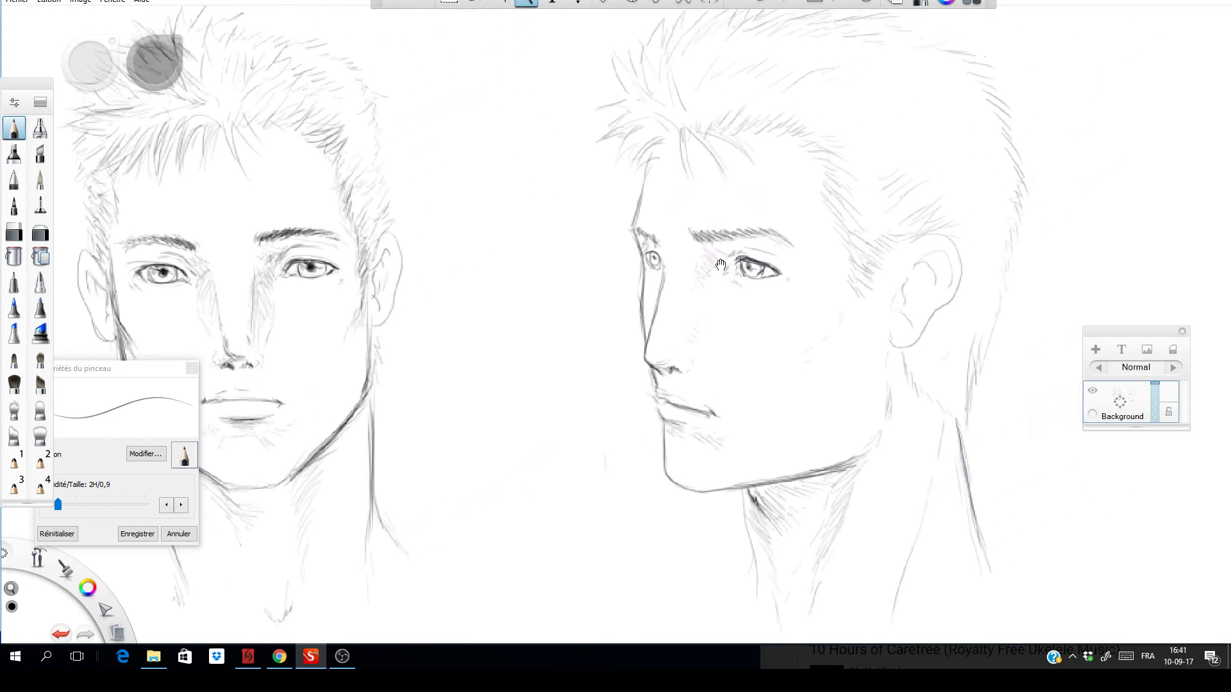
left_click(14, 128)
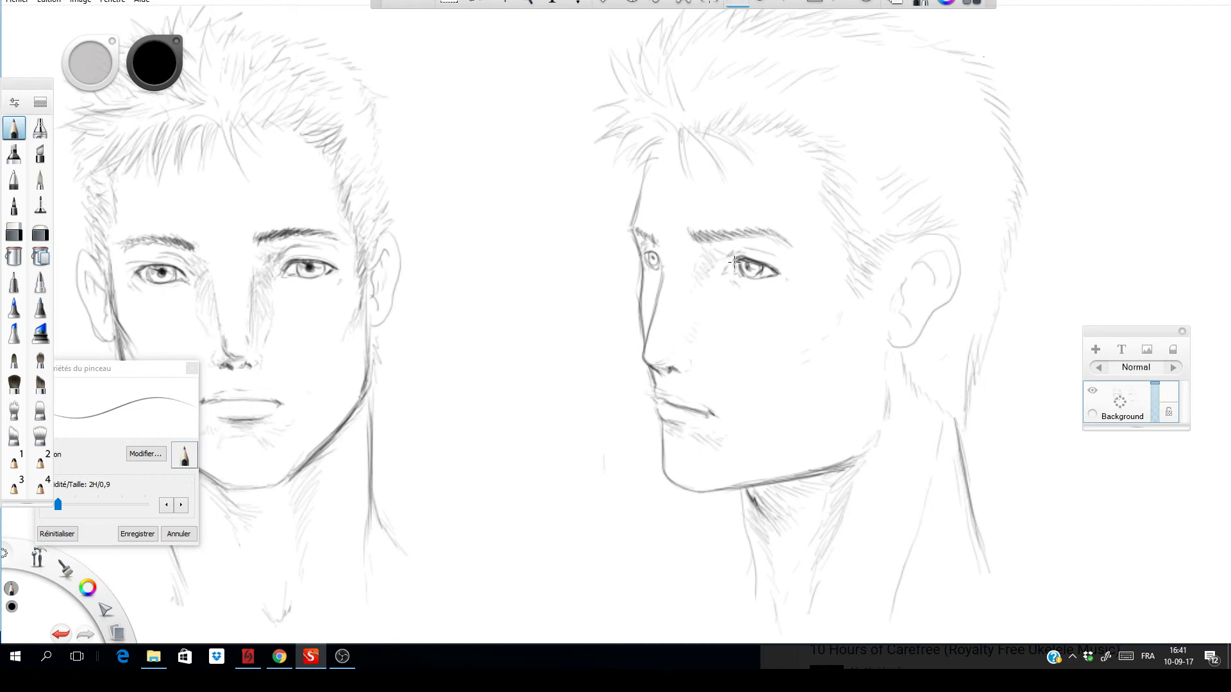
mouse_move(738, 259)
left_mouse_down()
mouse_move(782, 274)
mouse_move(753, 283)
left_mouse_up()
mouse_move(644, 259)
left_mouse_down()
mouse_move(653, 269)
mouse_move(640, 243)
mouse_move(650, 244)
left_mouse_up()
mouse_move(735, 256)
left_mouse_down()
mouse_move(725, 255)
mouse_move(747, 239)
mouse_move(786, 253)
left_mouse_up()
left_click_drag(698, 282, 698, 311)
left_click_drag(652, 254, 651, 256)
key("ctrl+z")
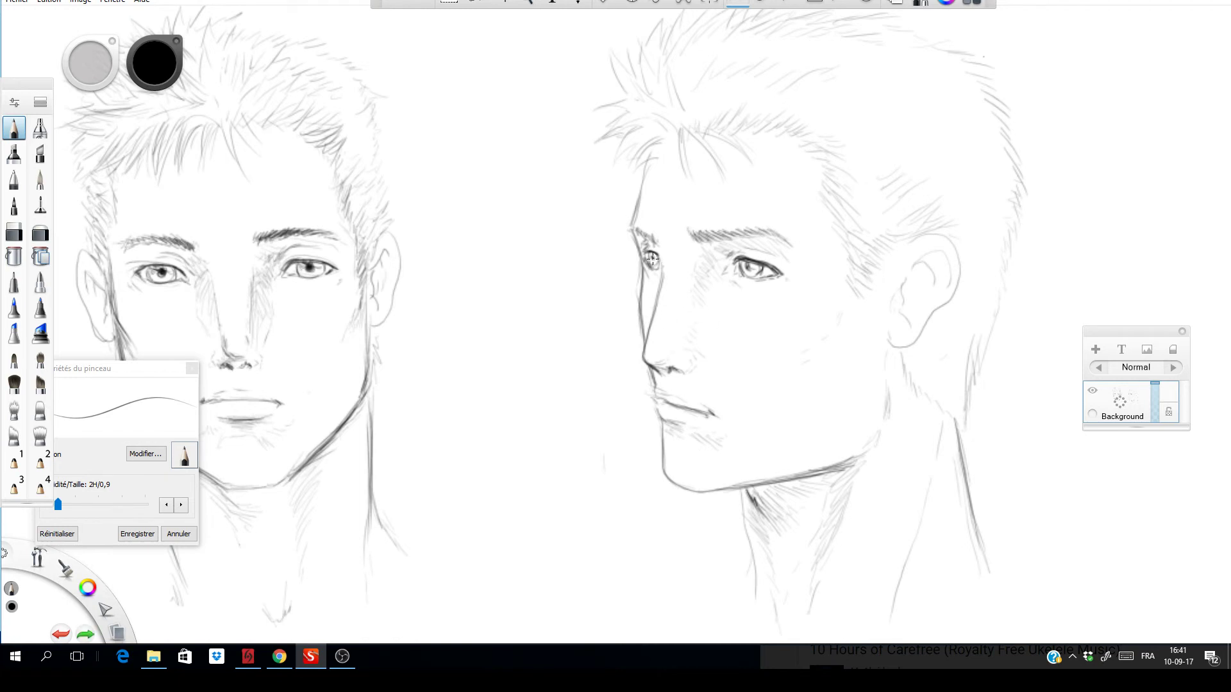
left_click_drag(653, 255, 653, 262)
left_click_drag(745, 260, 759, 277)
Add light hatching to the three-quarter face's cheek and shade the inner hollow of its ear.
left_click_drag(804, 358, 814, 352)
mouse_move(903, 288)
left_mouse_down()
mouse_move(922, 266)
mouse_move(931, 281)
mouse_move(929, 258)
mouse_move(948, 269)
left_mouse_up()
mouse_move(902, 310)
left_mouse_down()
mouse_move(906, 285)
mouse_move(906, 308)
mouse_move(928, 270)
left_mouse_up()
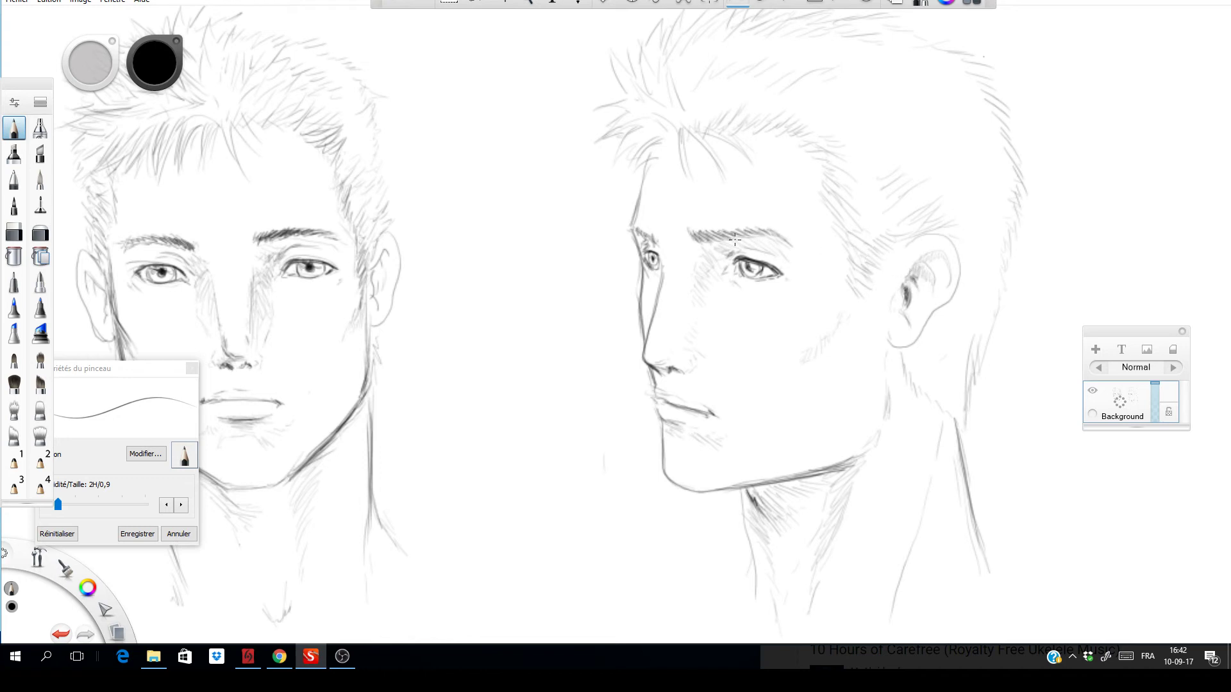
Shade the inner corner of the three-quarter face's near eye and thicken both eyebrows.
left_click_drag(738, 265, 734, 258)
left_click_drag(737, 267, 744, 277)
mouse_move(696, 228)
left_mouse_down()
mouse_move(699, 241)
mouse_move(689, 231)
mouse_move(793, 242)
left_mouse_up()
mouse_move(653, 241)
left_mouse_down()
mouse_move(627, 230)
mouse_move(652, 245)
left_mouse_up()
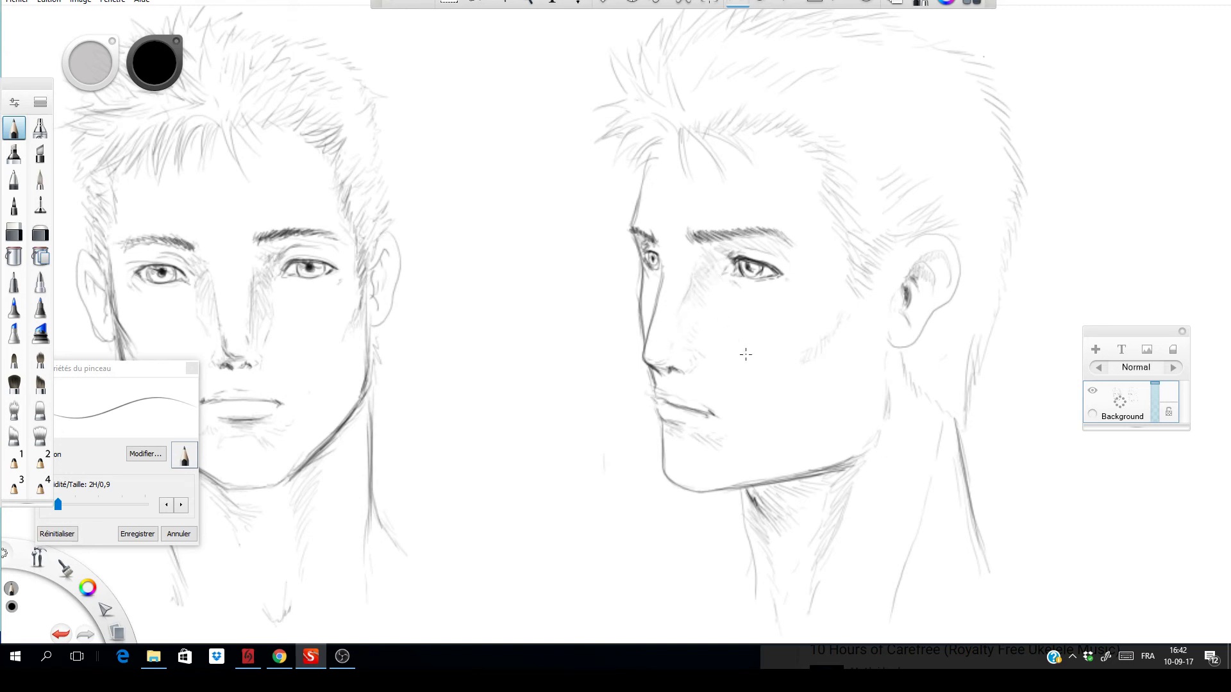
Undo the latest shading strokes beside the three-quarter face's nose and hatch the side of the nose bridge again.
left_click(709, 297)
key("ctrl+z")
key("ctrl+z")
key("ctrl+z")
key("ctrl+z")
left_click_drag(672, 344, 677, 324)
key("ctrl+z")
left_click_drag(692, 291, 694, 286)
Darken the nose tip and nostril of the three-quarter face, undoing the trial strokes around the nostril wing.
left_click_drag(646, 364, 657, 373)
left_click_drag(675, 368, 687, 374)
key("ctrl+z")
key("ctrl+z")
left_click_drag(693, 375, 696, 368)
key("ctrl+z")
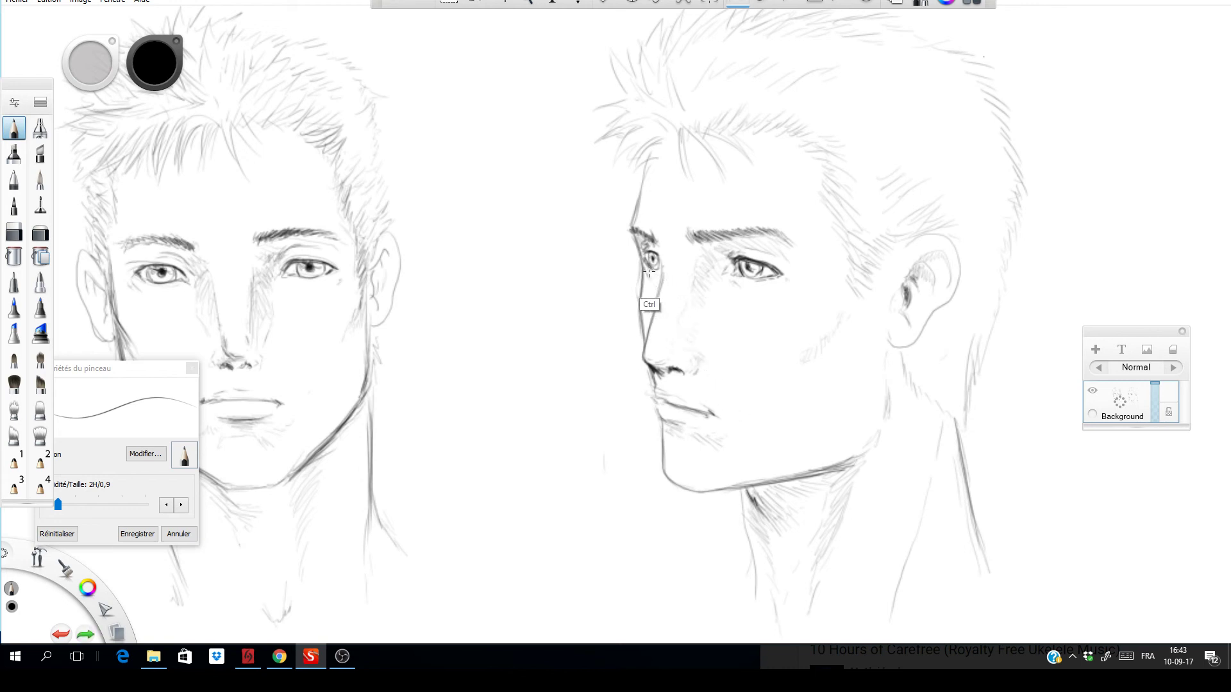
Add light shading around the three-quarter face's eyes and darken the line between its lips.
left_click_drag(648, 271, 644, 281)
left_click_drag(791, 280, 780, 291)
mouse_move(662, 417)
left_mouse_down()
mouse_move(690, 425)
mouse_move(666, 419)
left_mouse_up()
mouse_move(664, 403)
left_mouse_down()
mouse_move(735, 420)
mouse_move(658, 399)
mouse_move(693, 415)
mouse_move(694, 398)
mouse_move(713, 418)
left_mouse_up()
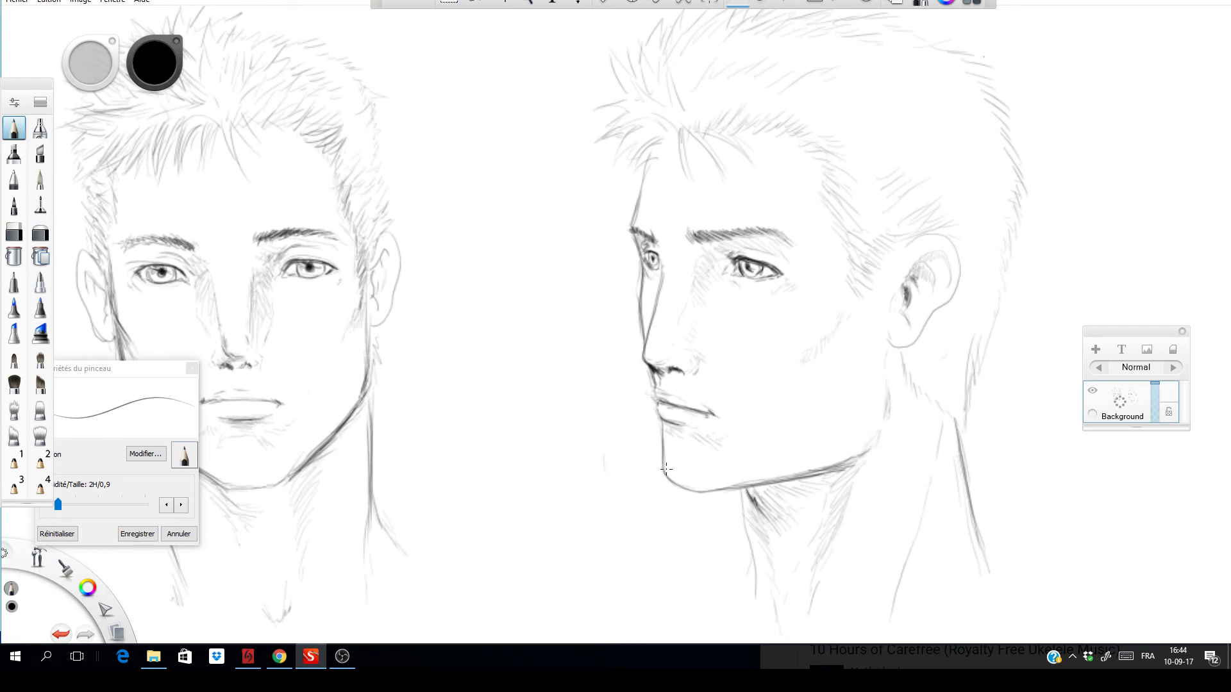
Hatch the shadows under the three-quarter head's jaw and over its rear cheek, and darken the sideburn in front of the ear.
mouse_move(666, 467)
left_mouse_down()
mouse_move(768, 490)
mouse_move(744, 493)
mouse_move(757, 499)
mouse_move(811, 476)
mouse_move(764, 490)
mouse_move(767, 508)
mouse_move(764, 491)
mouse_move(800, 484)
mouse_move(756, 515)
left_mouse_up()
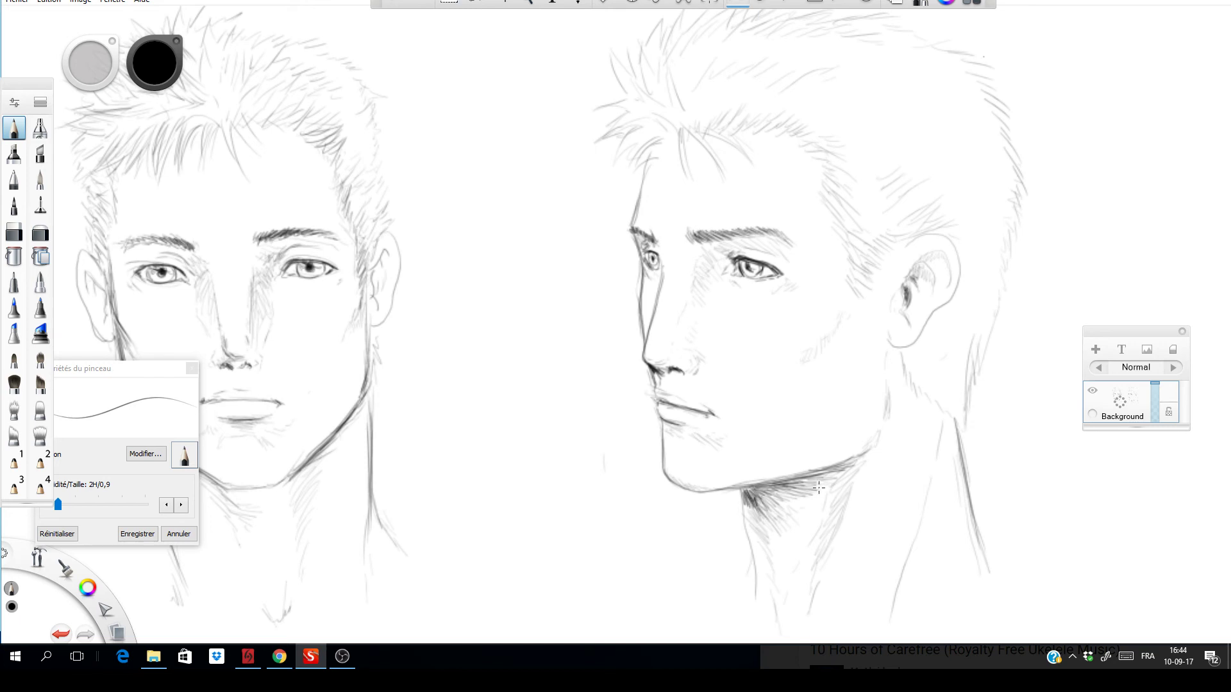
mouse_move(818, 488)
left_mouse_down()
mouse_move(824, 513)
mouse_move(828, 494)
left_mouse_up()
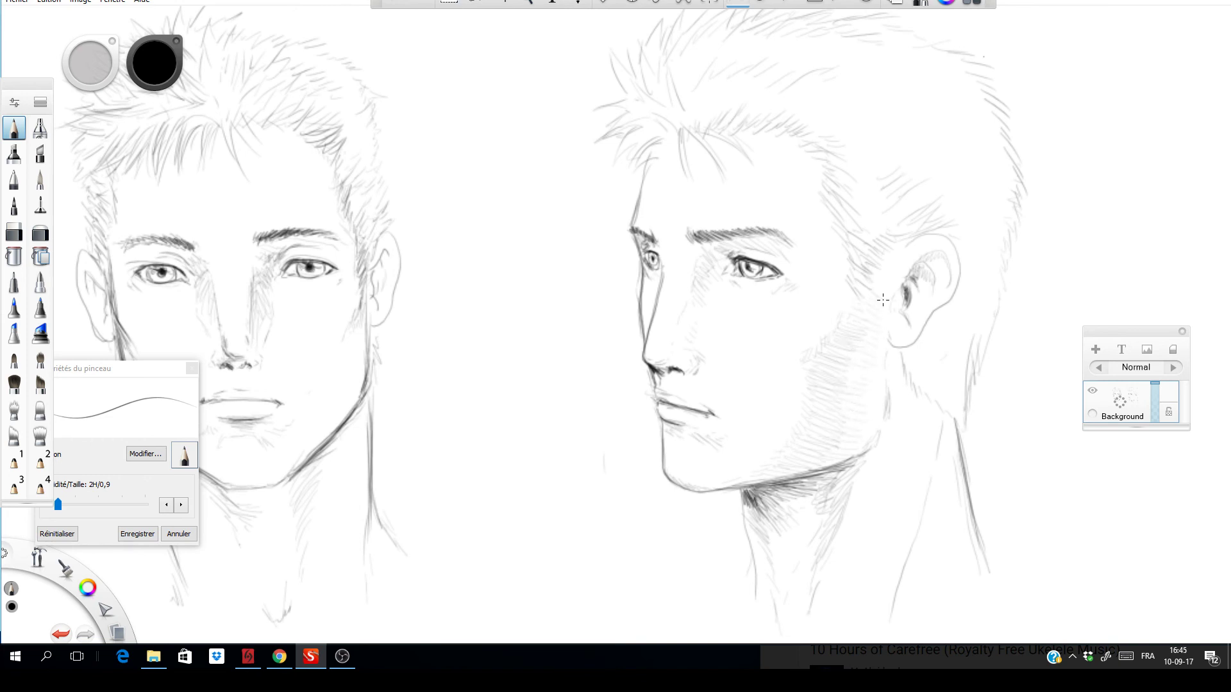
mouse_move(855, 278)
left_mouse_down()
mouse_move(869, 294)
mouse_move(883, 270)
mouse_move(862, 304)
mouse_move(866, 276)
mouse_move(846, 302)
mouse_move(861, 286)
left_mouse_up()
mouse_move(717, 250)
left_mouse_down()
mouse_move(696, 232)
mouse_move(781, 241)
mouse_move(734, 259)
mouse_move(726, 250)
mouse_move(775, 256)
mouse_move(727, 250)
left_mouse_up()
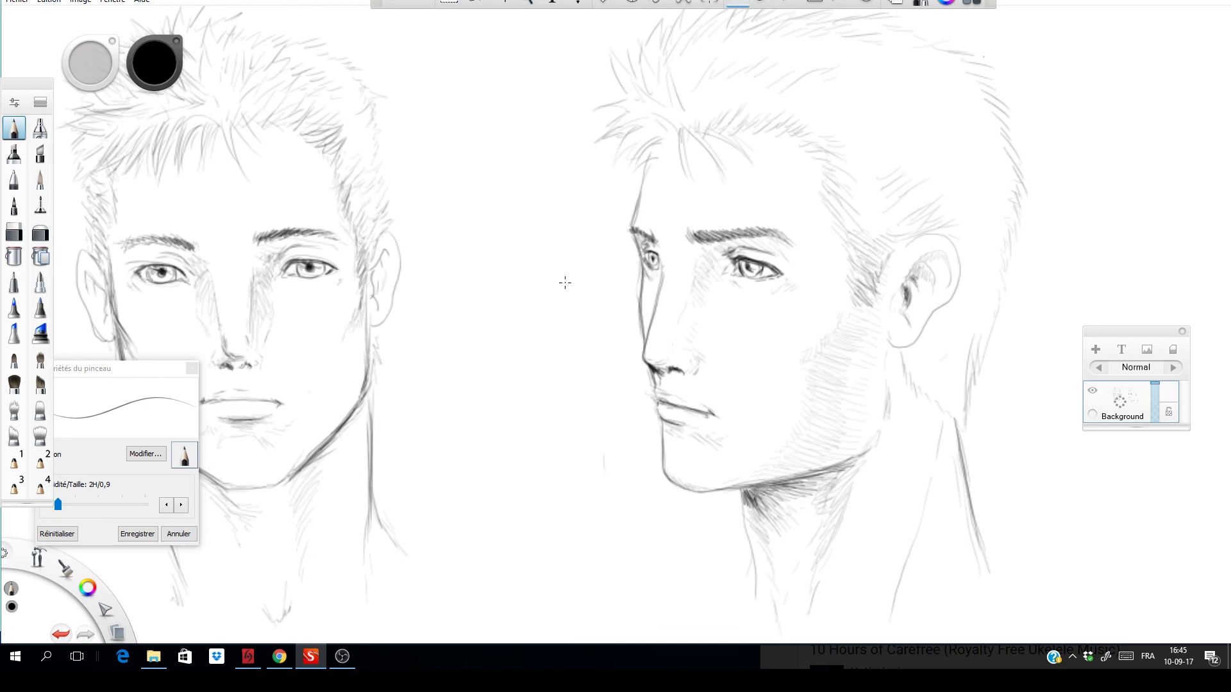
Darken the near eyebrow of the three-quarter face and retry its brow-to-nose contour, undoing the rejected strokes.
left_click(526, 3)
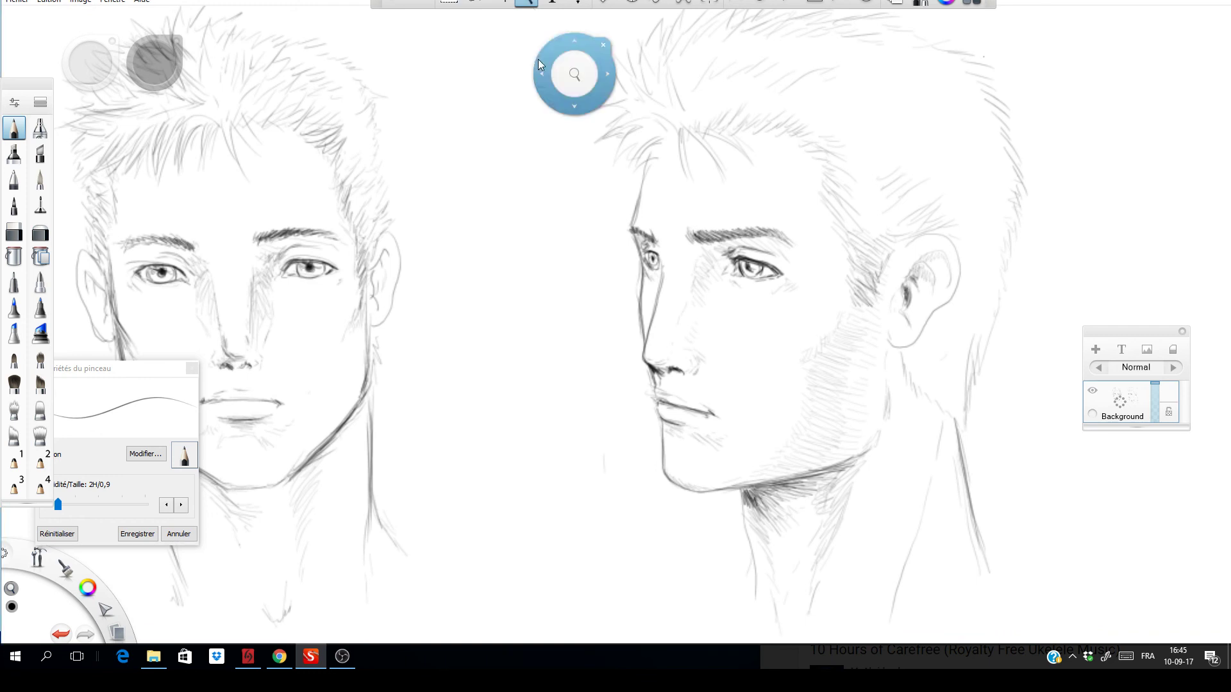
left_click_drag(540, 253, 698, 324)
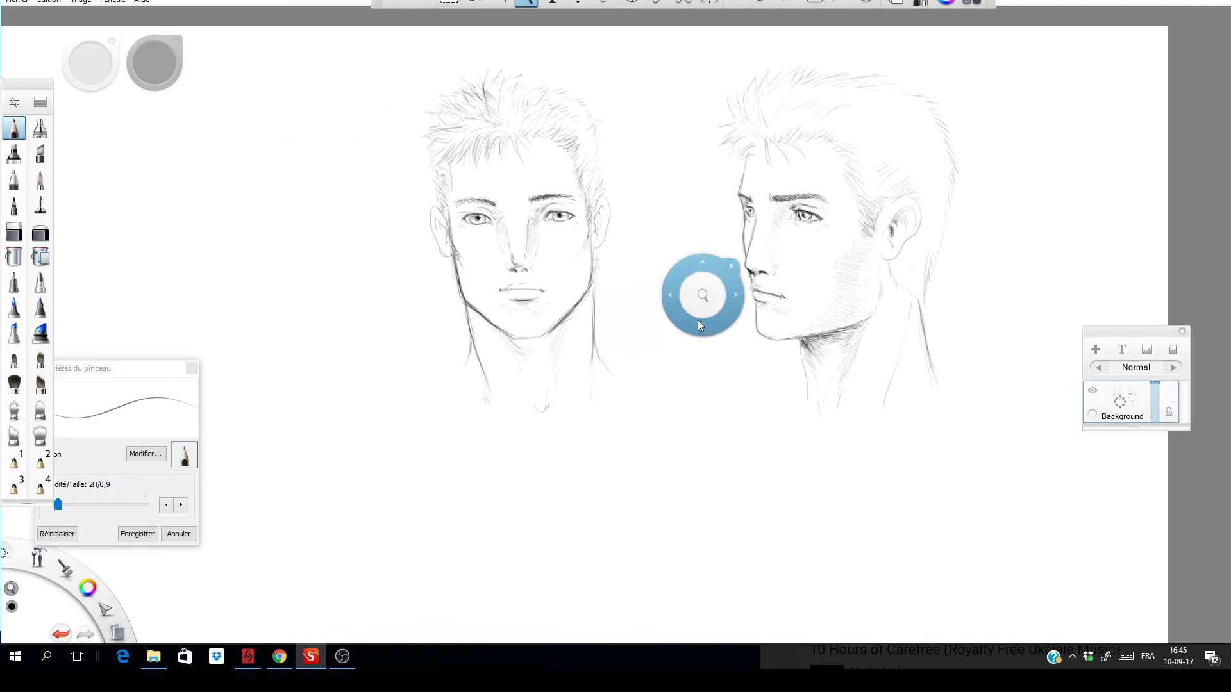
left_click(11, 128)
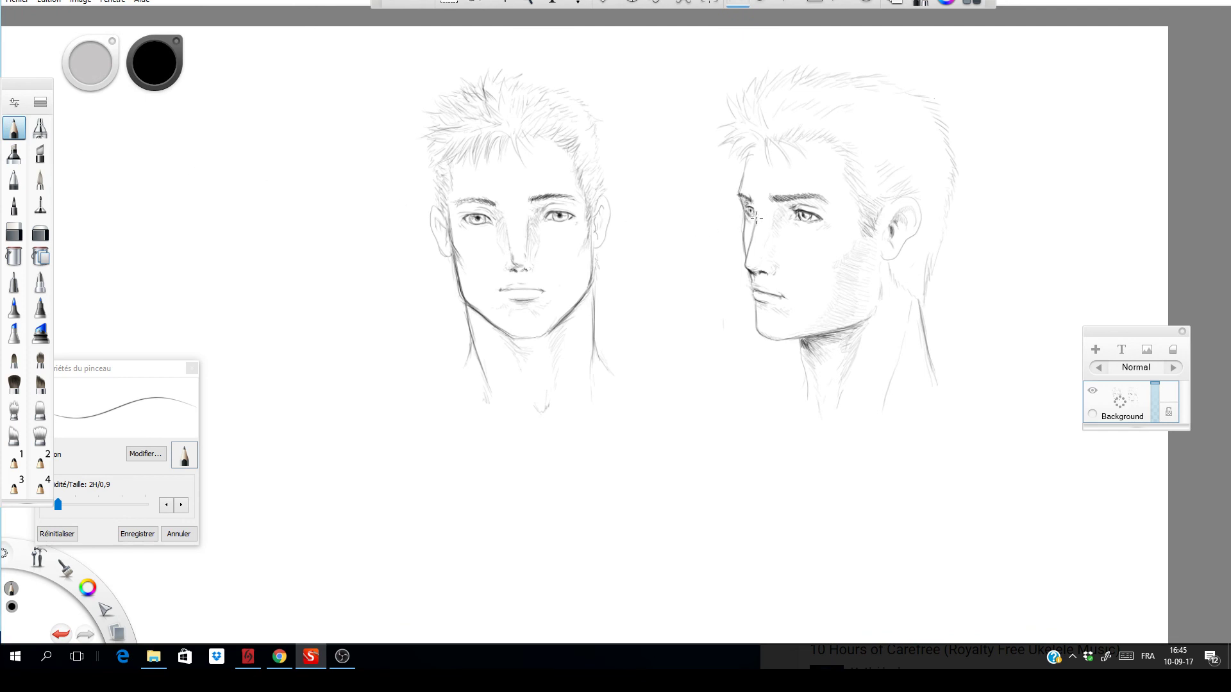
left_click_drag(755, 232, 743, 269)
key("ctrl+z")
mouse_move(758, 217)
left_mouse_down()
mouse_move(743, 267)
mouse_move(752, 238)
mouse_move(742, 272)
left_mouse_up()
key("ctrl+z")
left_click_drag(773, 199, 820, 196)
left_click_drag(742, 205, 743, 277)
key("ctrl+z")
Rework the three-quarter face's chin and jaw contour, undoing one stroke, and strengthen its front neck line.
mouse_move(760, 303)
left_mouse_down()
mouse_move(760, 333)
mouse_move(798, 339)
left_mouse_up()
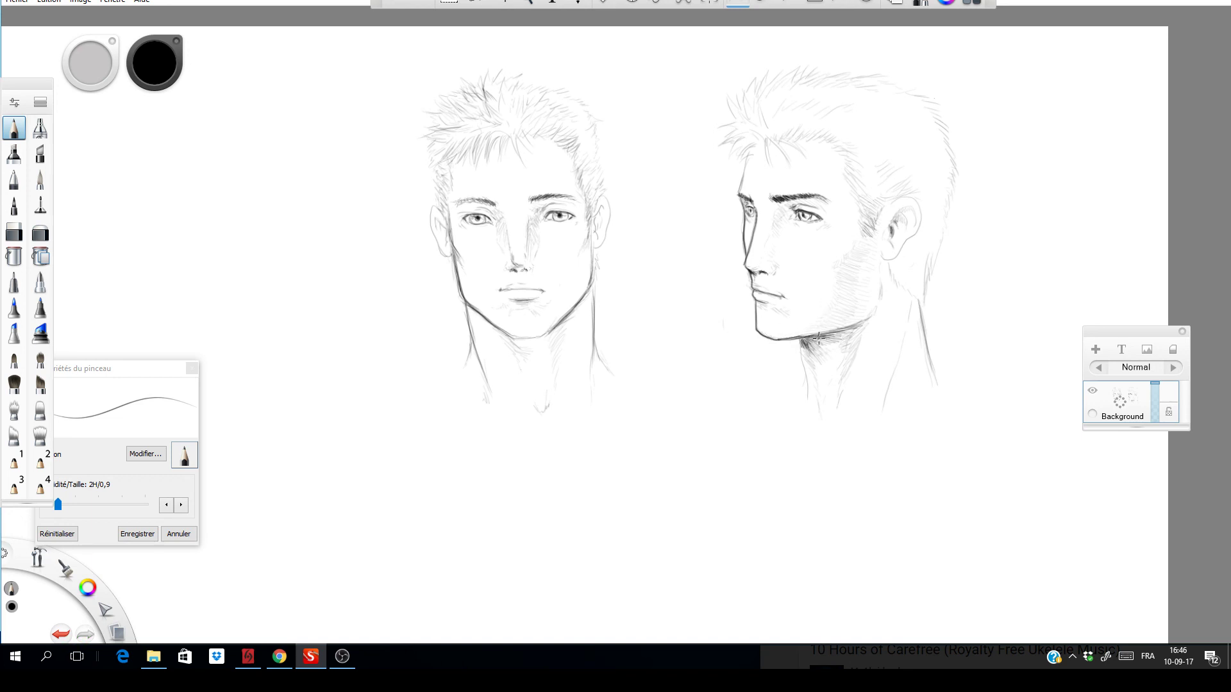
key("ctrl+z")
mouse_move(771, 337)
left_mouse_down()
mouse_move(821, 333)
mouse_move(799, 340)
mouse_move(807, 394)
left_mouse_up()
left_click_drag(875, 310, 880, 283)
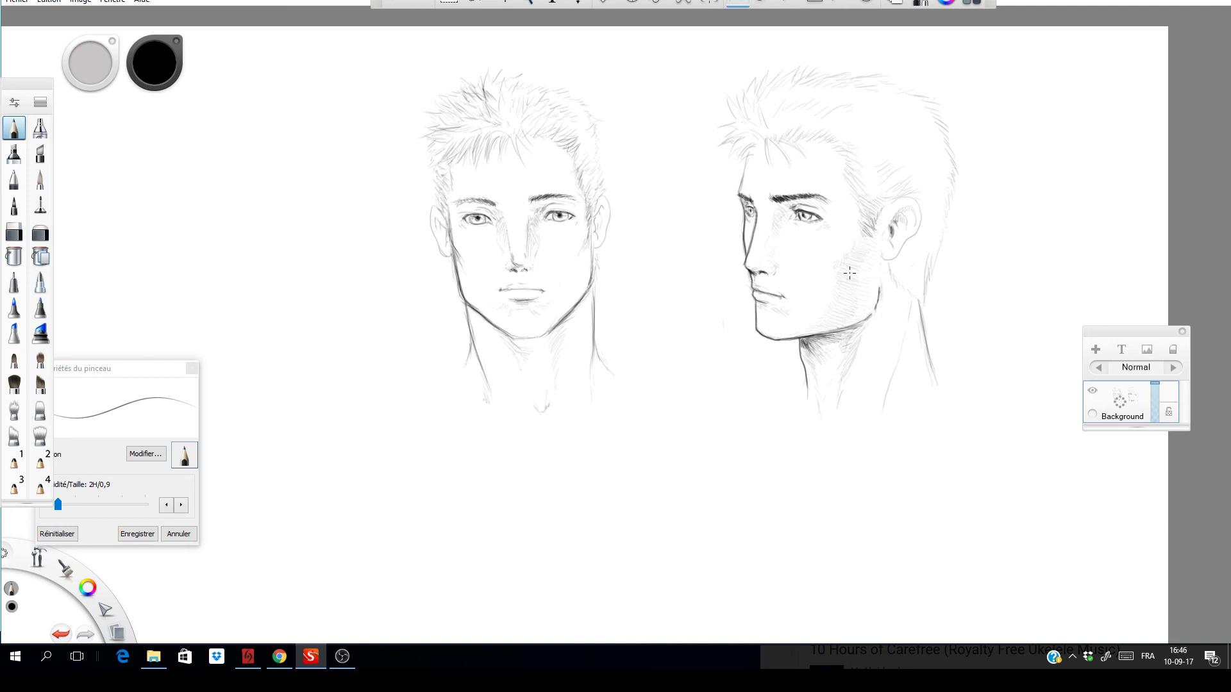